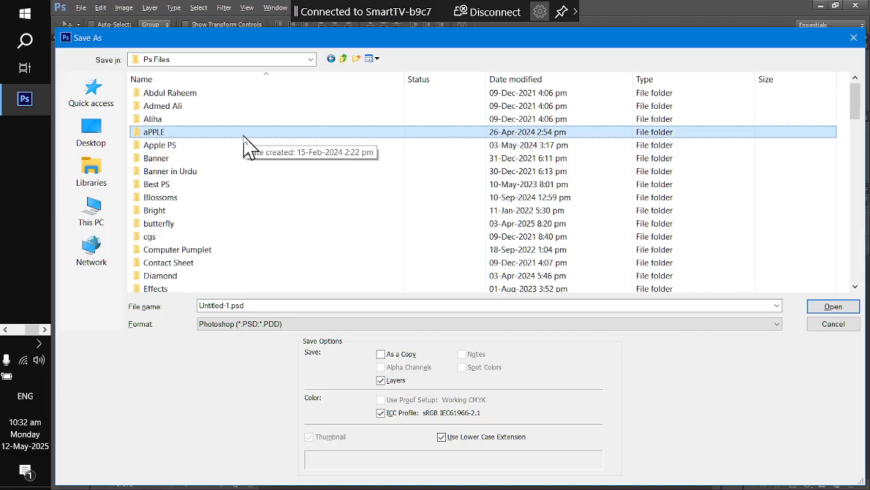
- Go into the Highest folder and save the file as 'class 09 visiting card'
text(hi)
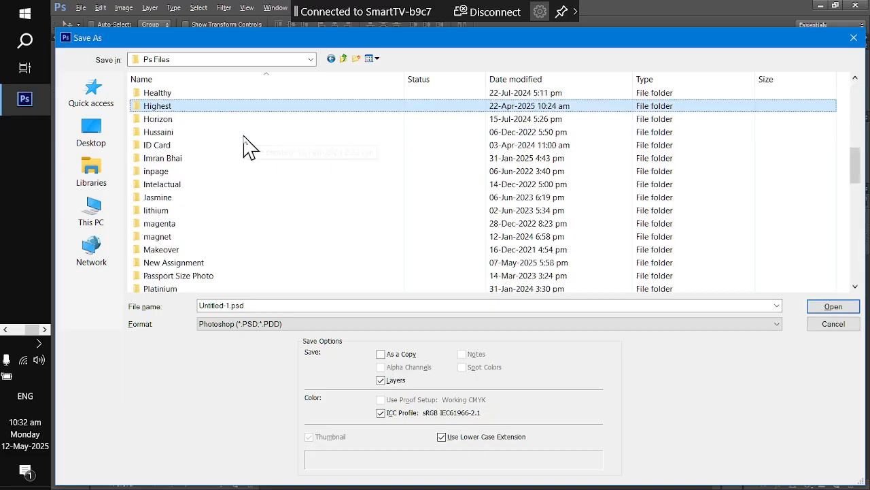
key(Return)
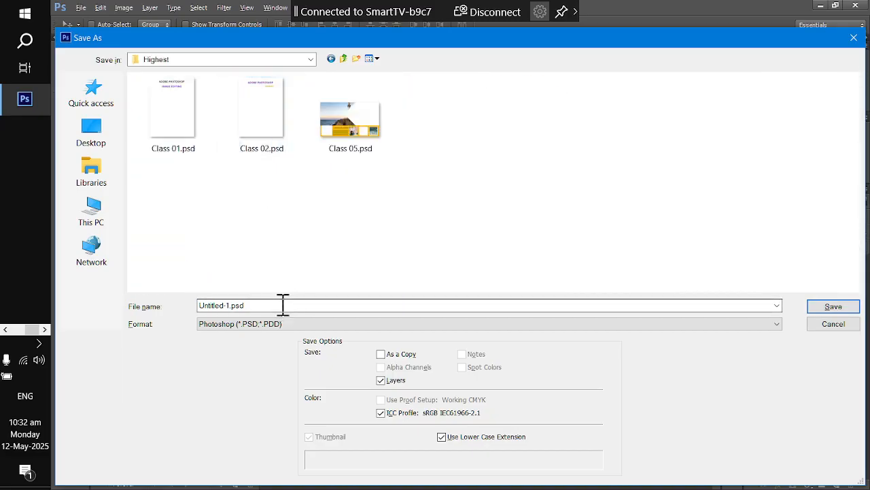
double_click(284, 305)
text(class 09 visiting card)
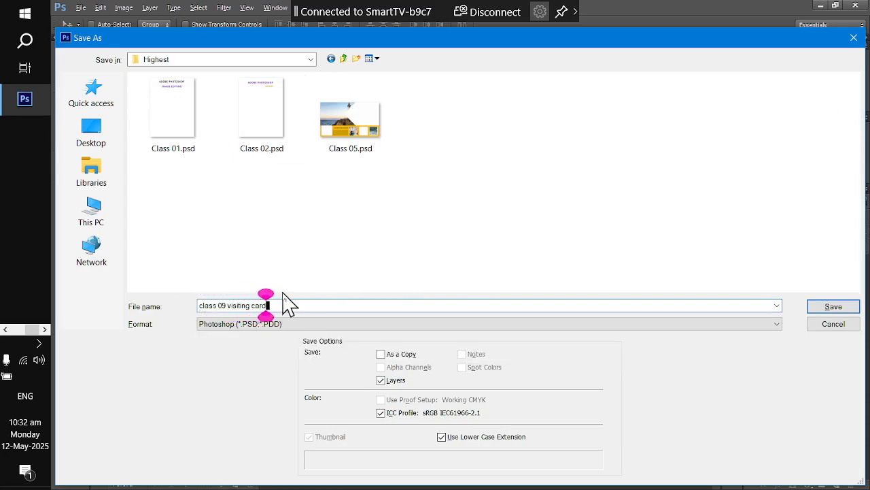
key(Return)
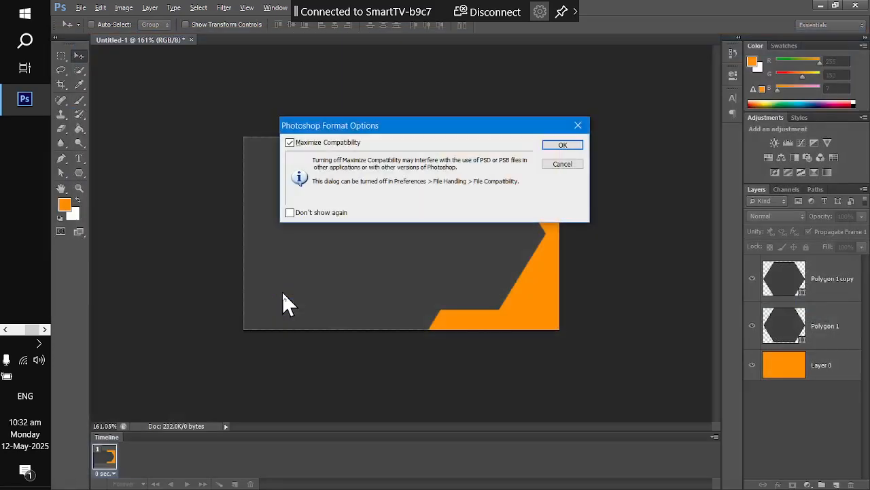
- Finish the PSD save with Maximize Compatibility and select the Polygon 1 copy layer
click(564, 144)
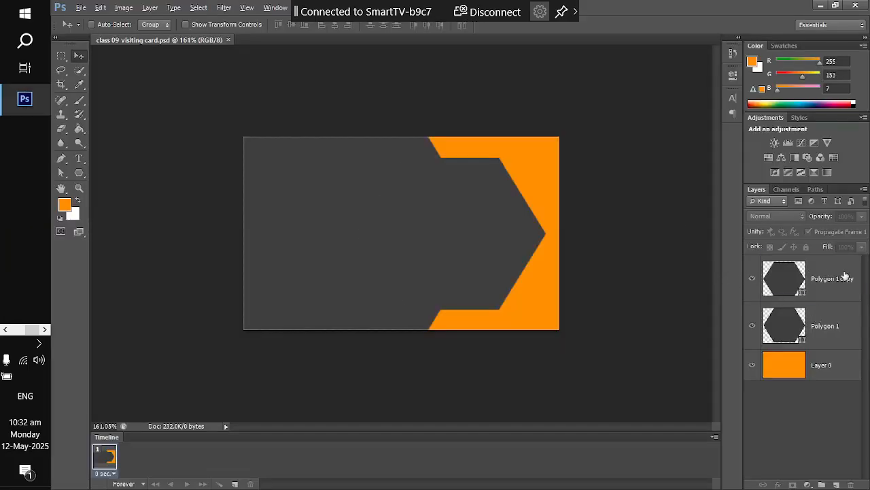
click(804, 279)
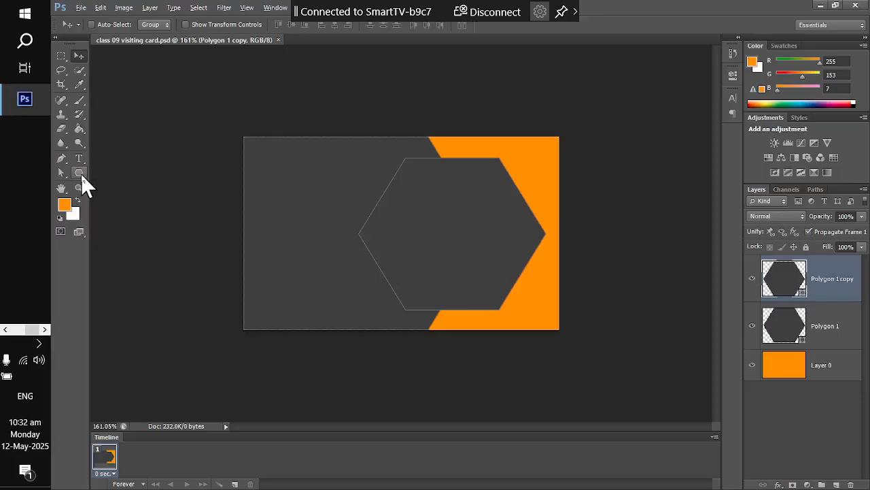
click(81, 174)
- Choose the Polygon Tool and bring up its exact-size settings on the canvas
click(81, 175)
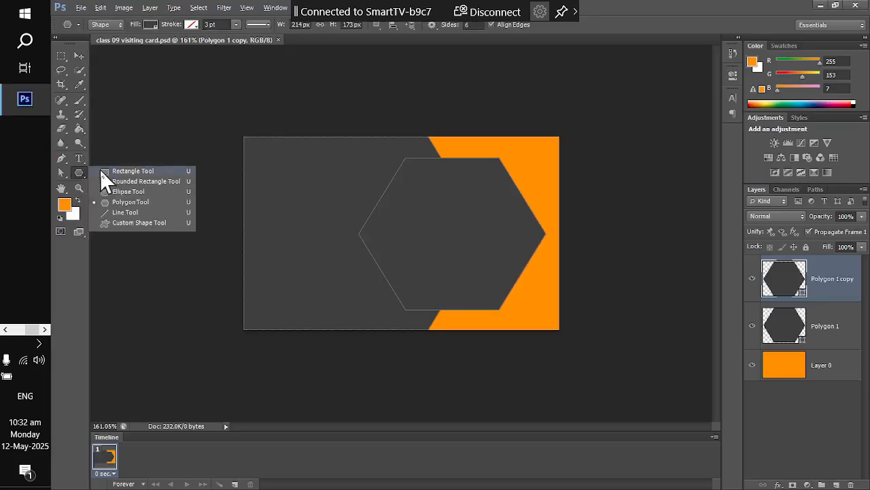
click(121, 173)
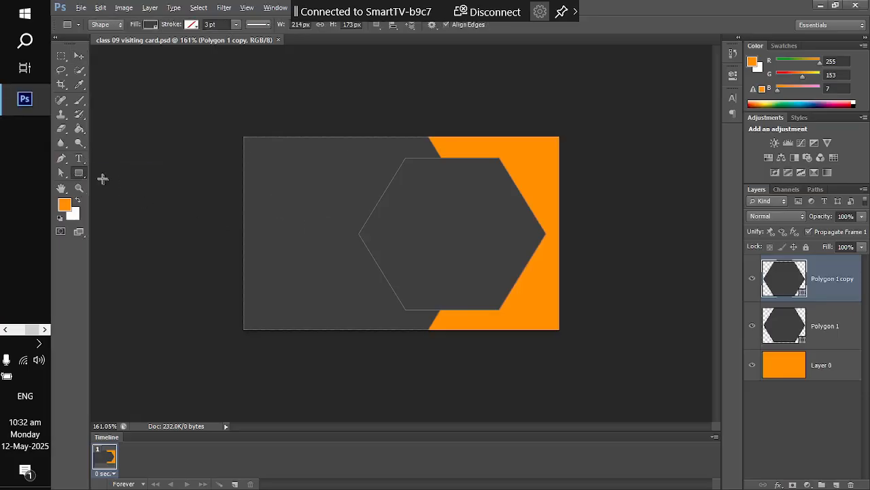
click(76, 176)
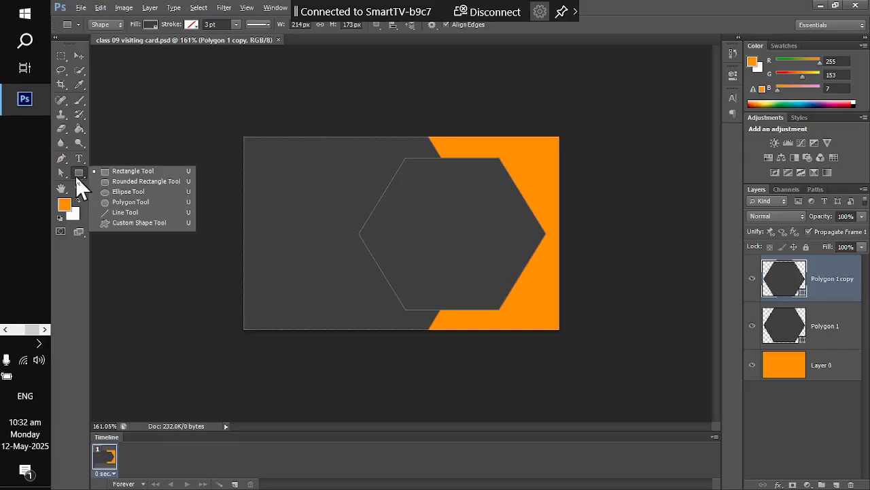
click(118, 206)
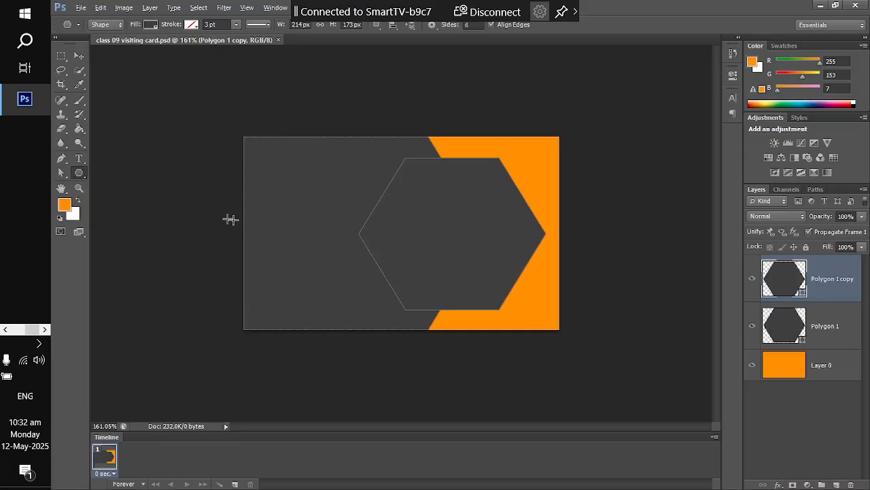
click(317, 239)
key(alt+Tab)
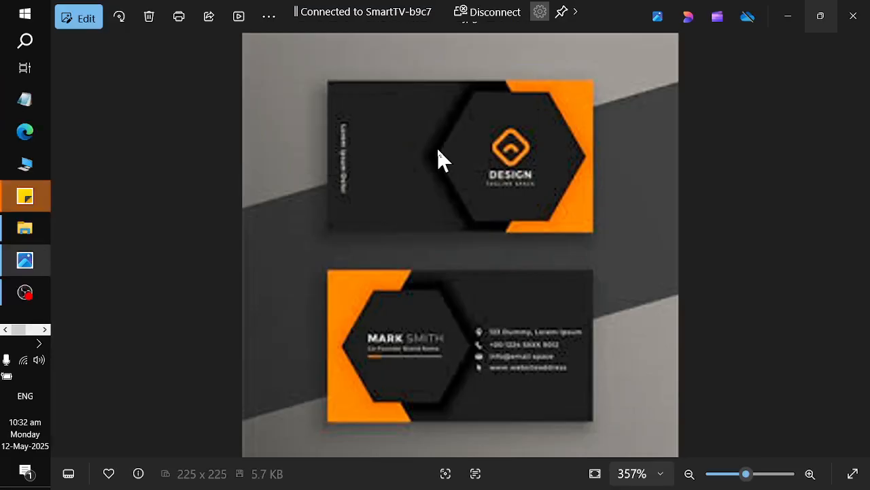
key(alt+Tab)
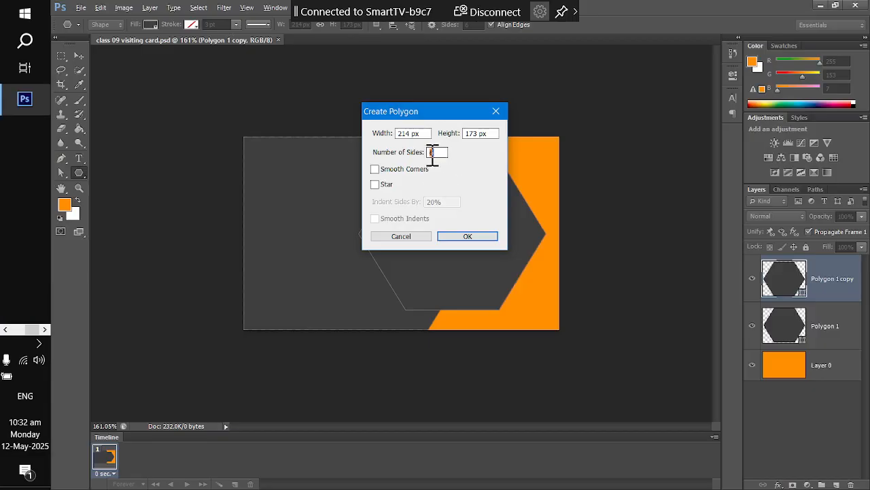
- Create a 4-sided, 100×100 px polygon with Smooth Corners
double_click(439, 151)
text(4)
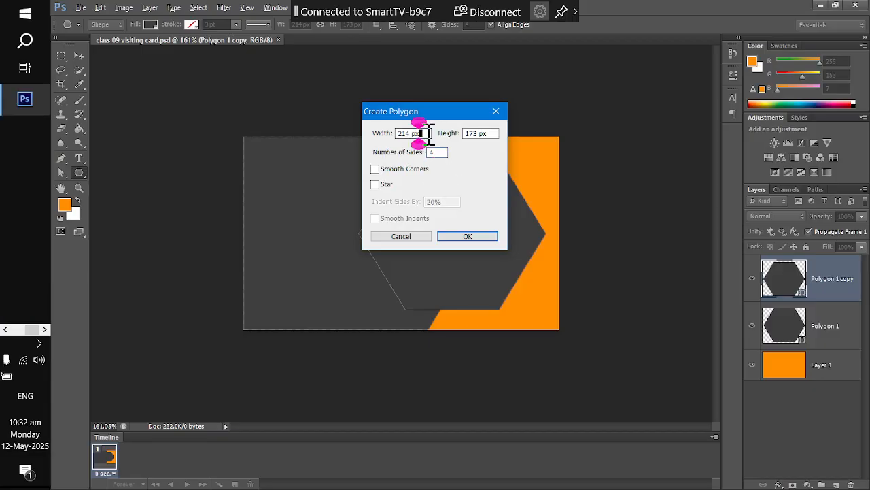
drag(422, 133, 289, 115)
text(100)
key(Tab)
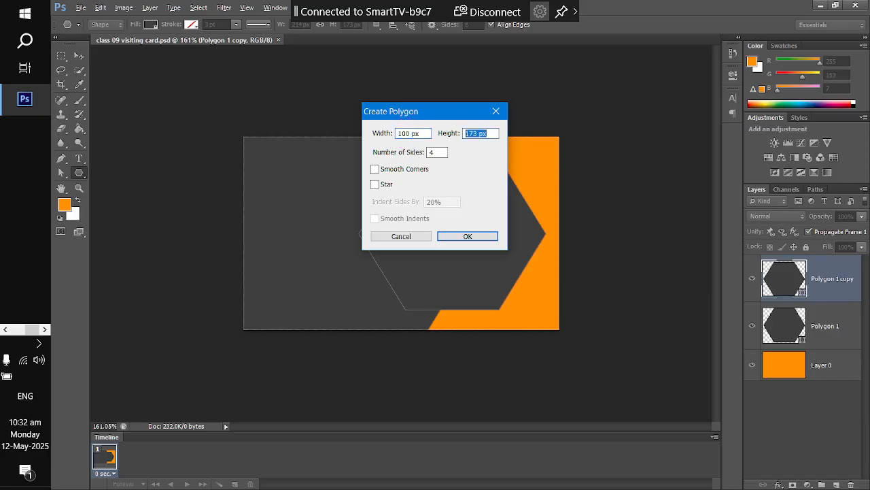
text(100)
key(Tab)
click(375, 169)
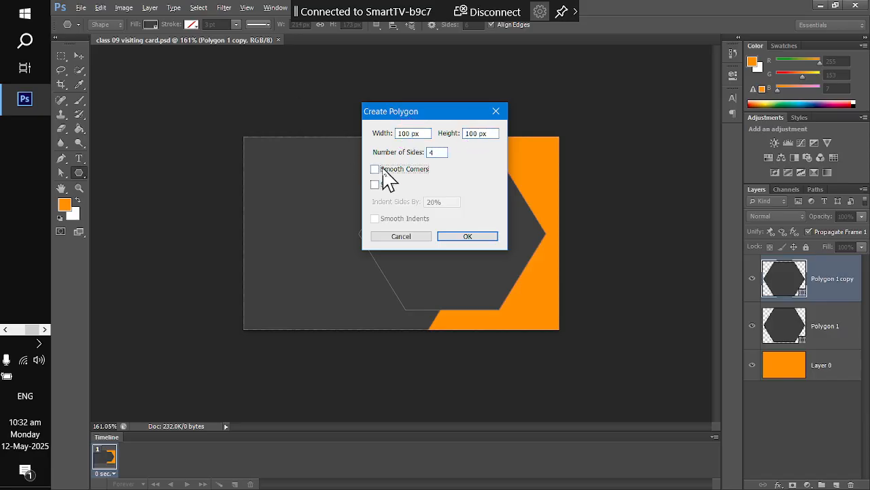
click(468, 236)
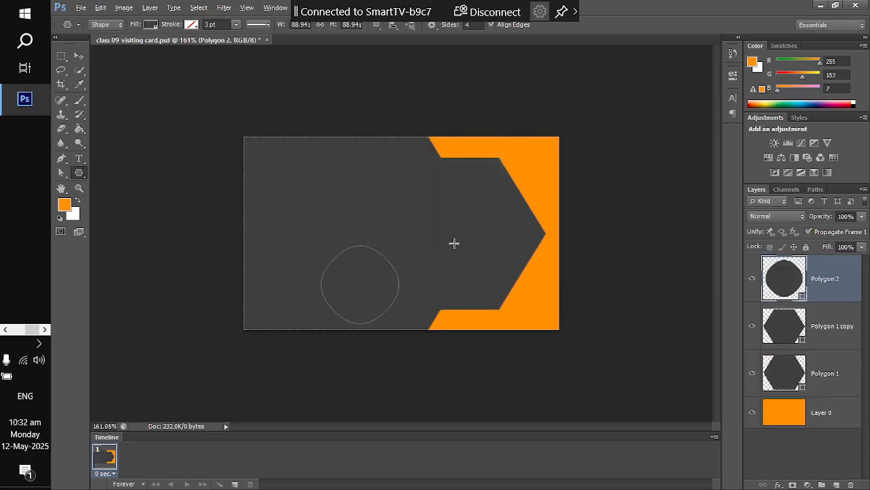
- Undo the four-sided shape and compare against the reference card
key(ctrl+z)
key(alt+Tab)
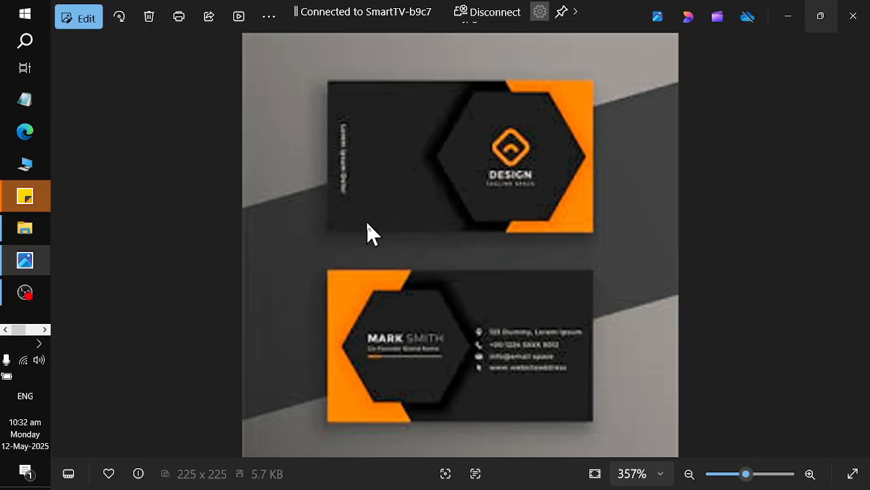
key(alt+Tab)
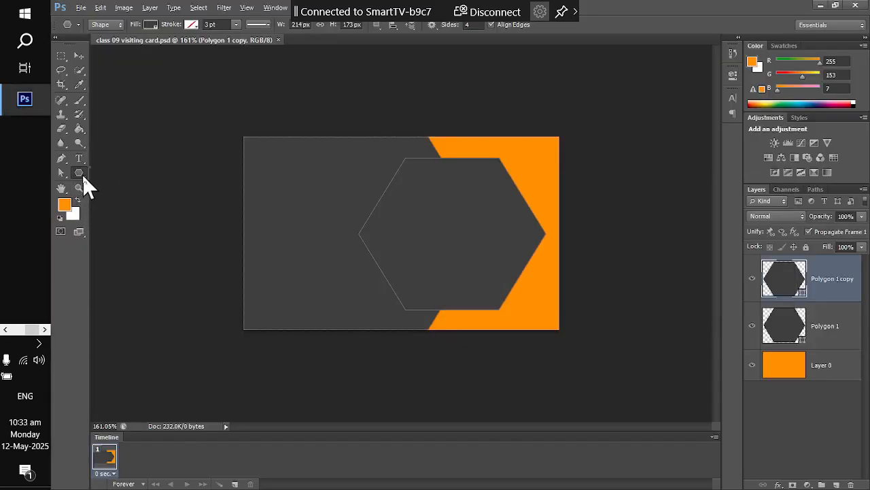
- Create a 100×100 px rounded rectangle with a 30 px corner radius
right_click(78, 173)
click(129, 180)
click(333, 226)
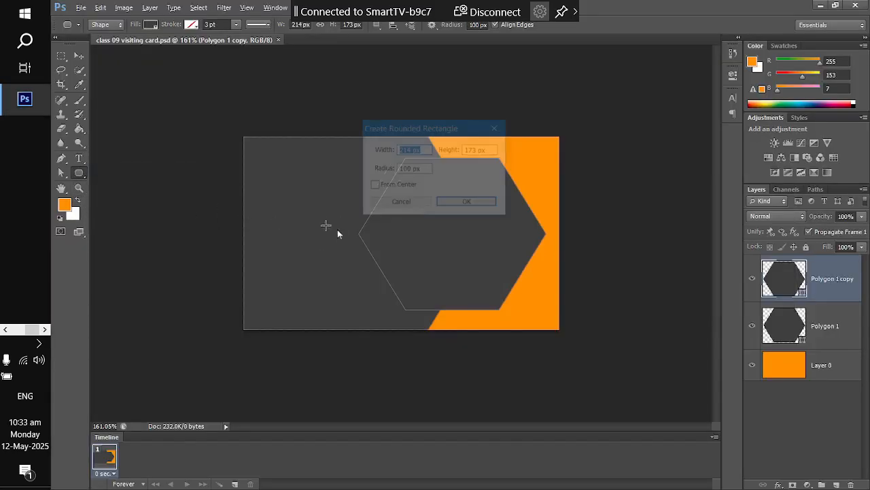
text(100)
key(Tab)
text(100)
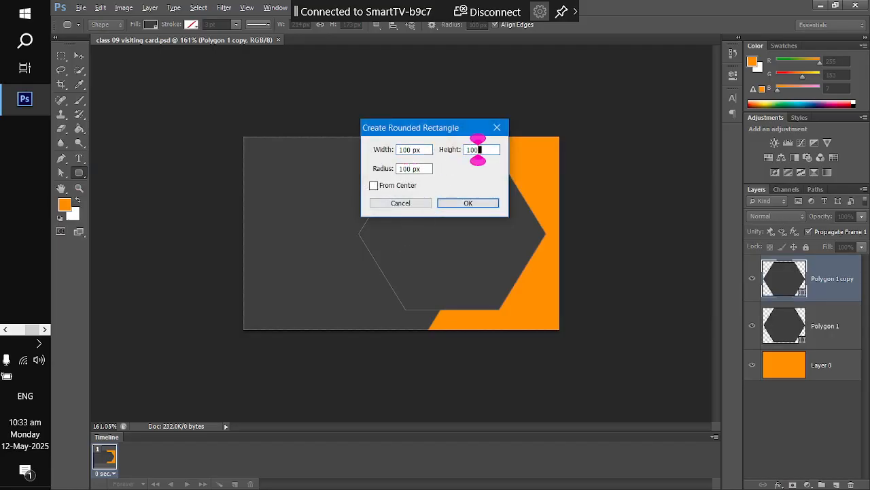
key(Tab)
key(BackSpace)
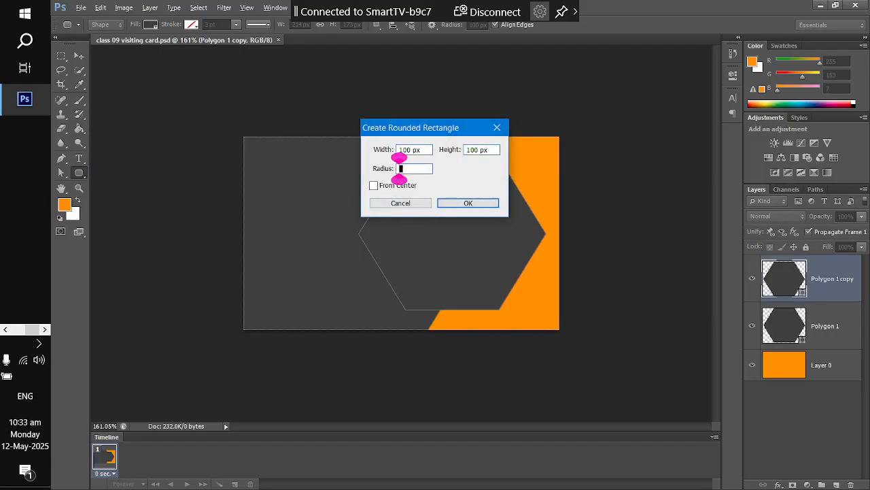
text(30)
click(479, 206)
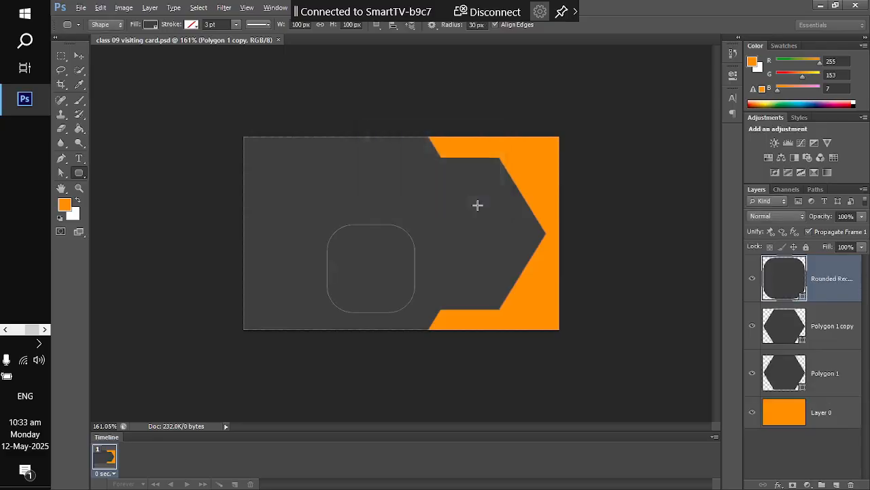
- Fill the rounded square with the card's orange ff9908 sampled from the canvas
click(150, 25)
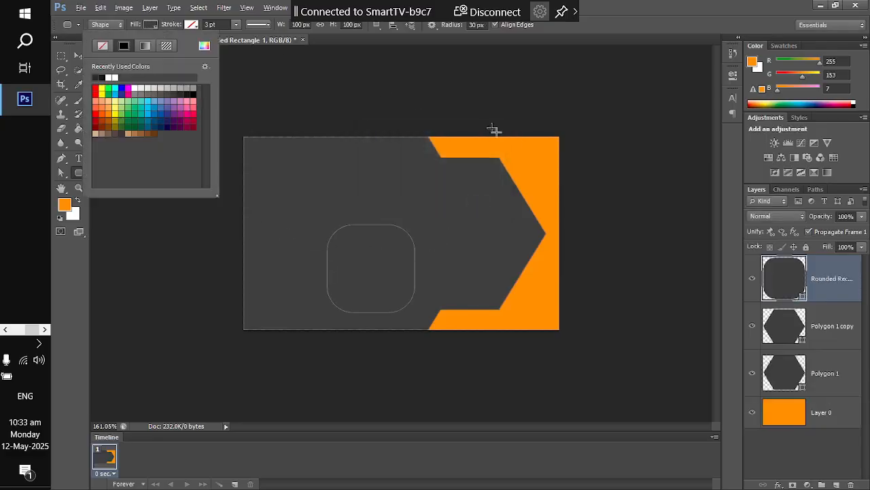
click(204, 46)
click(546, 312)
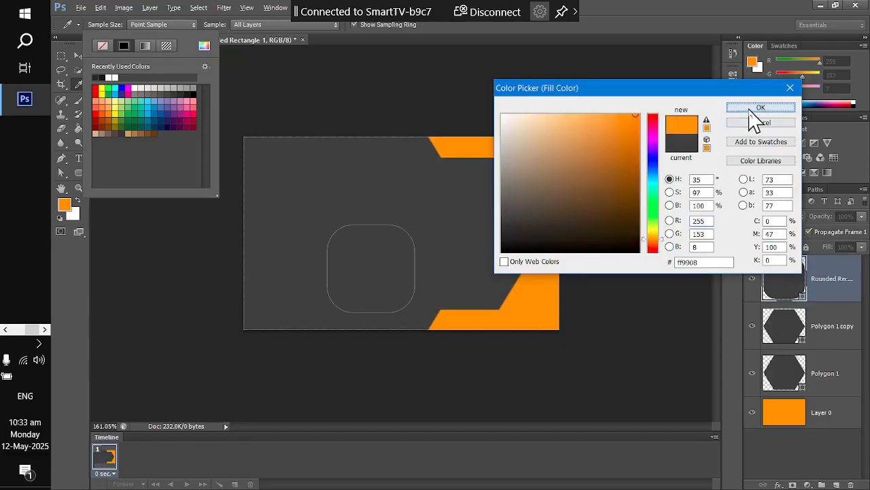
click(760, 107)
key(alt+Tab)
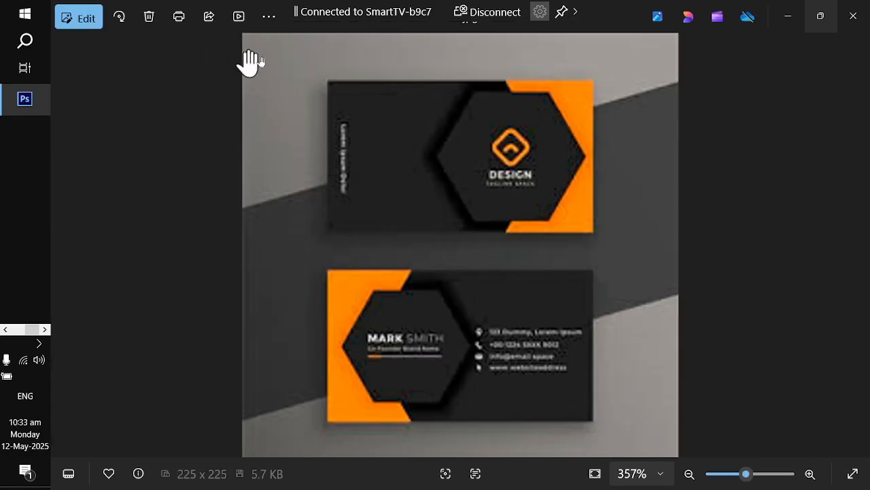
key(alt+Tab)
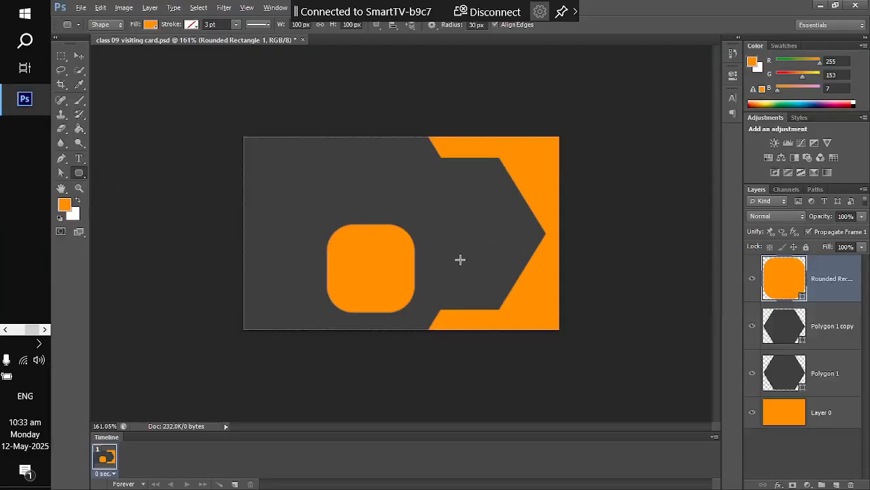
click(76, 57)
key(ctrl+t)
- Rotate the orange square 45° into a diamond and apply the transform
drag(420, 318, 372, 358)
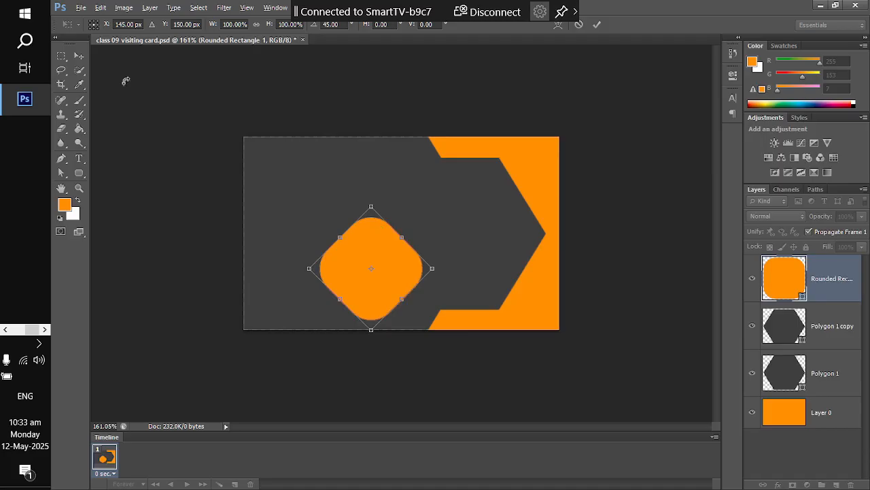
click(79, 57)
click(401, 193)
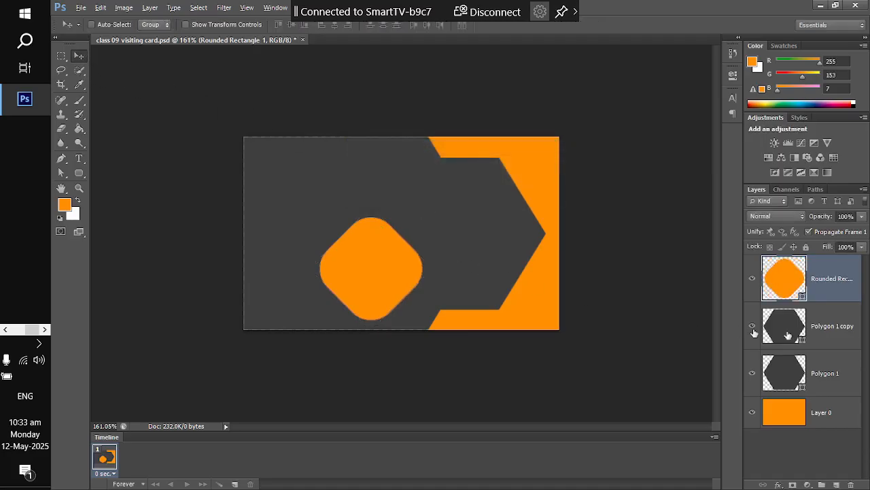
- Leave the square's fill colour unchanged and duplicate the Rounded Rectangle 1 layer
double_click(793, 278)
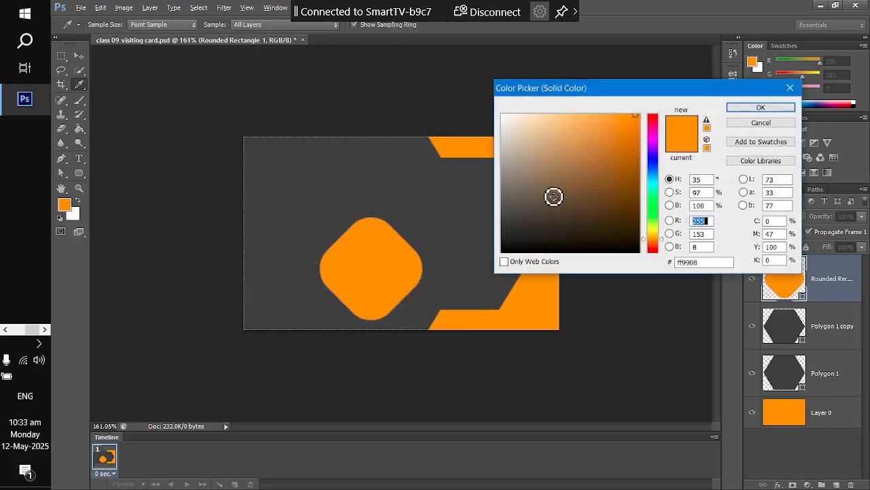
key(Return)
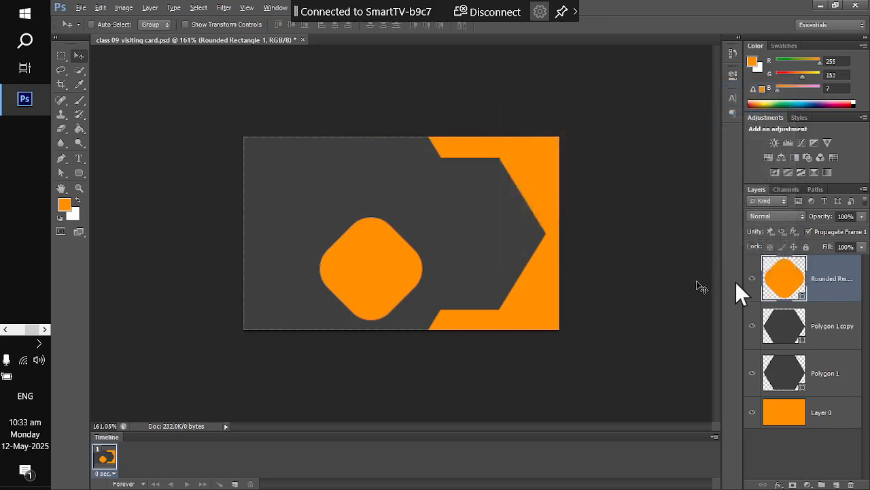
click(79, 172)
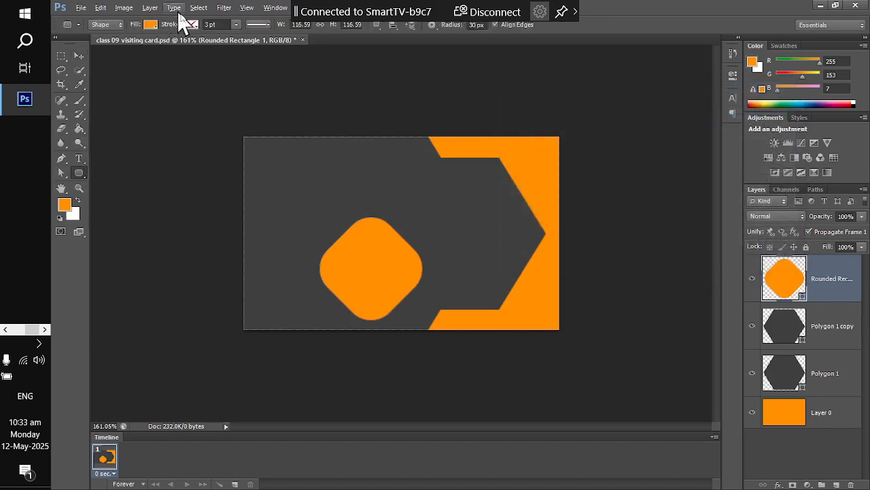
double_click(782, 275)
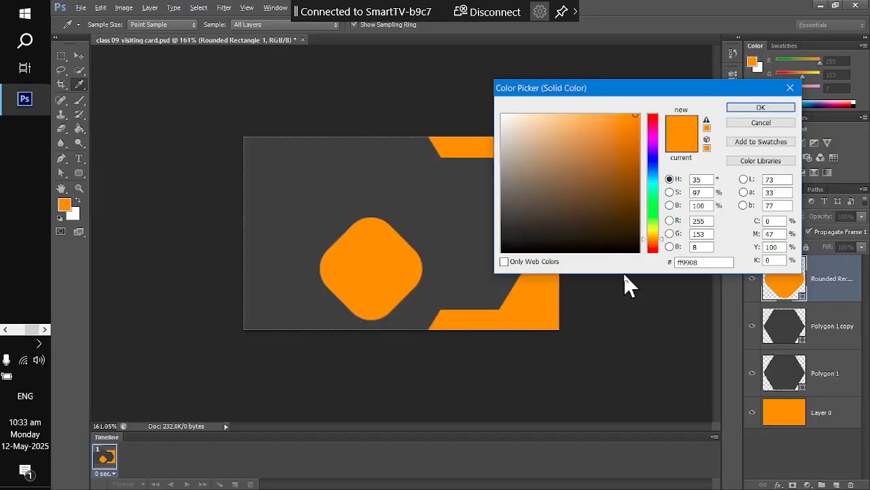
click(749, 124)
key(ctrl+j)
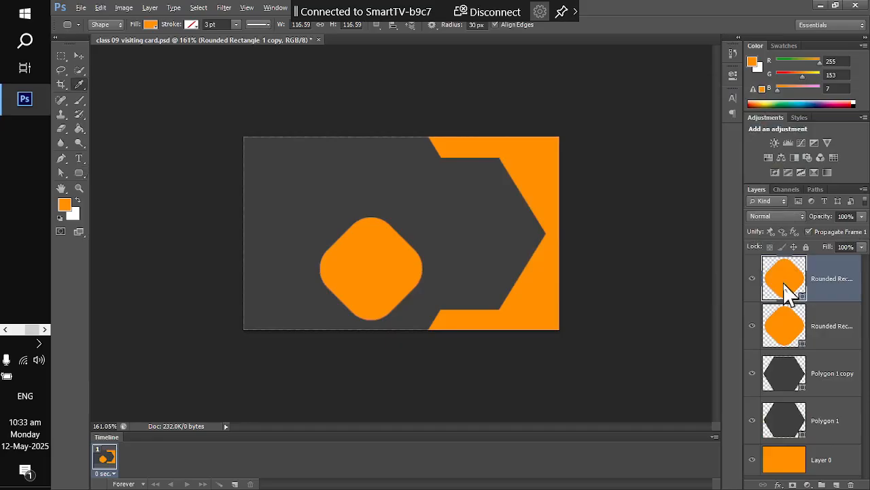
- Fill the duplicate diamond with the card's dark grey sampled from the canvas
double_click(785, 282)
click(316, 156)
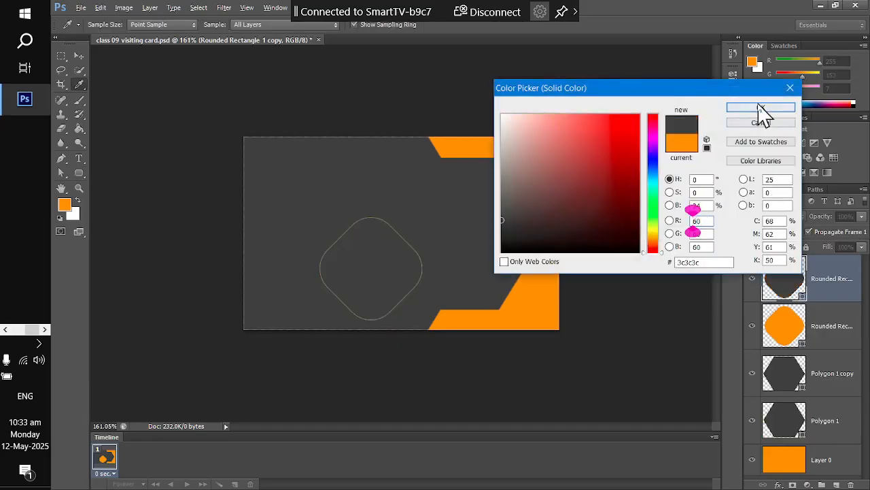
click(734, 108)
click(79, 56)
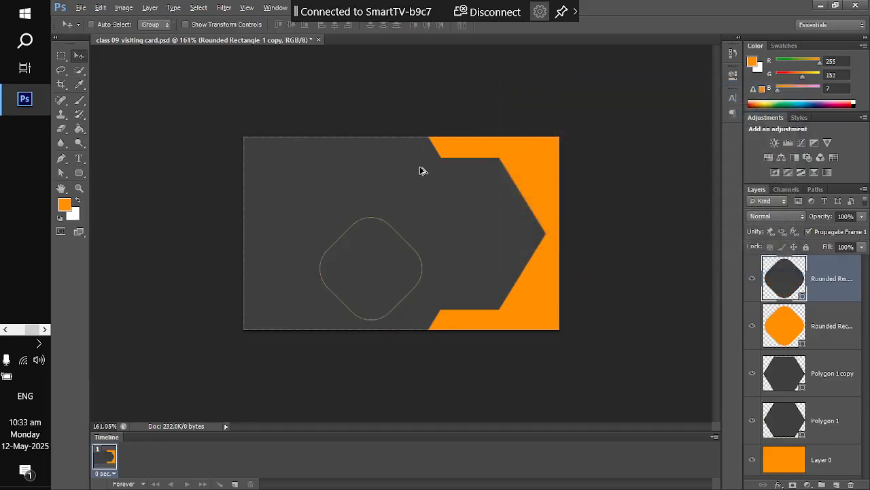
key(alt+Tab)
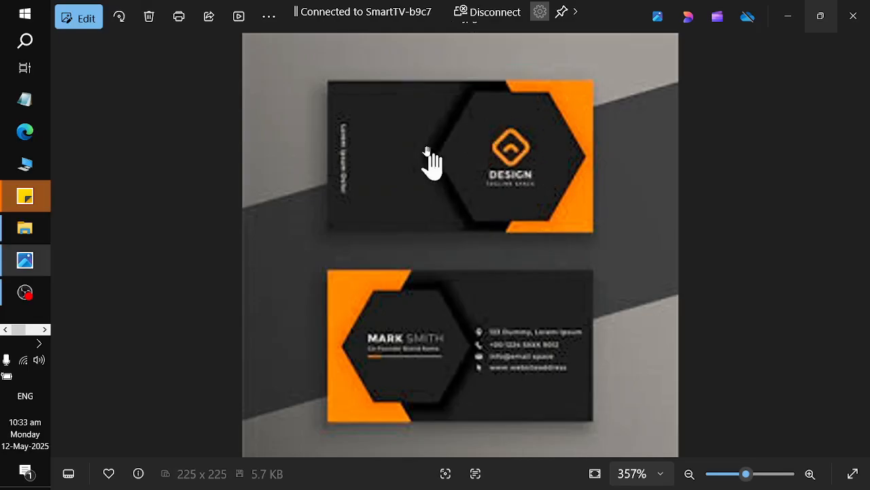
key(alt+Tab)
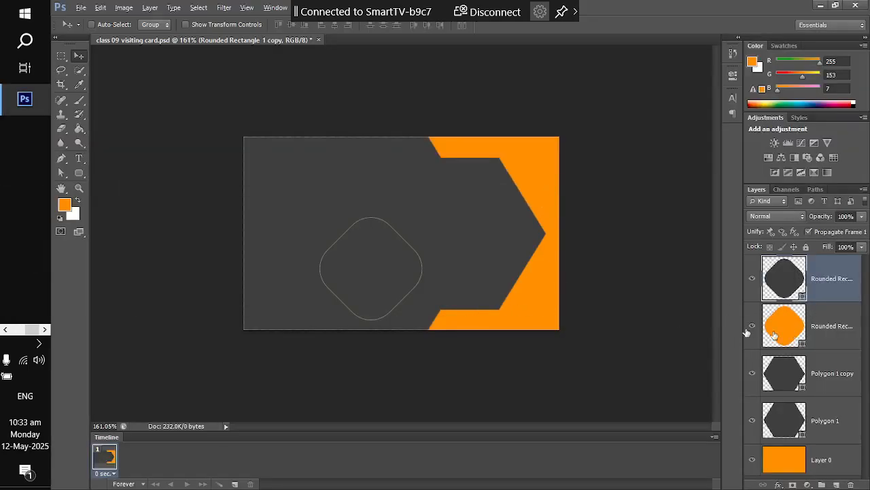
- Scale the dark grey copy to 88.34% around its centre and apply it
key(ctrl+t)
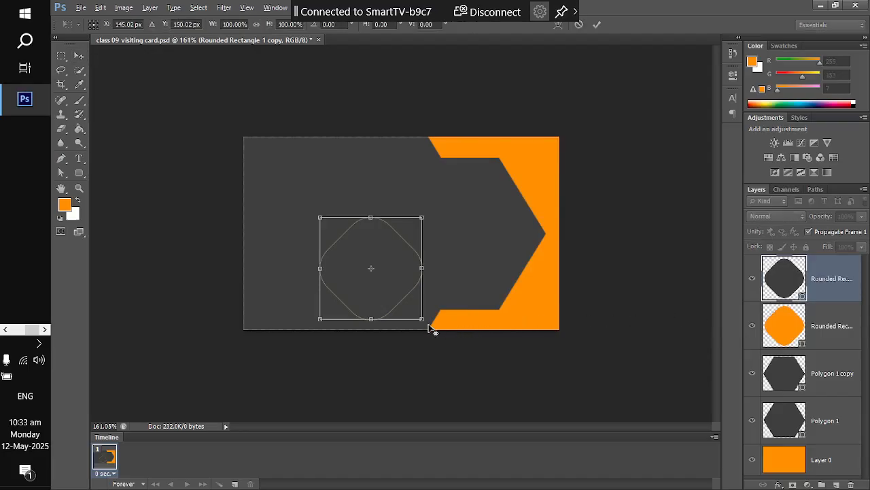
drag(421, 319, 414, 312)
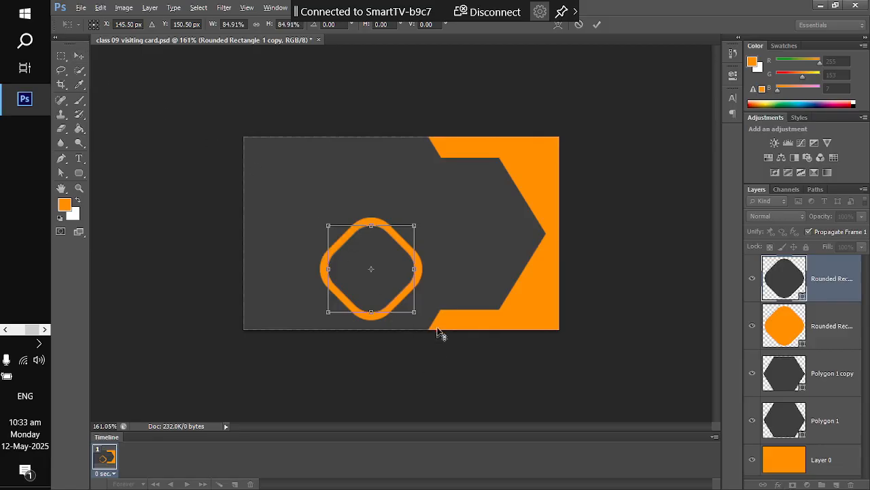
drag(416, 310, 418, 313)
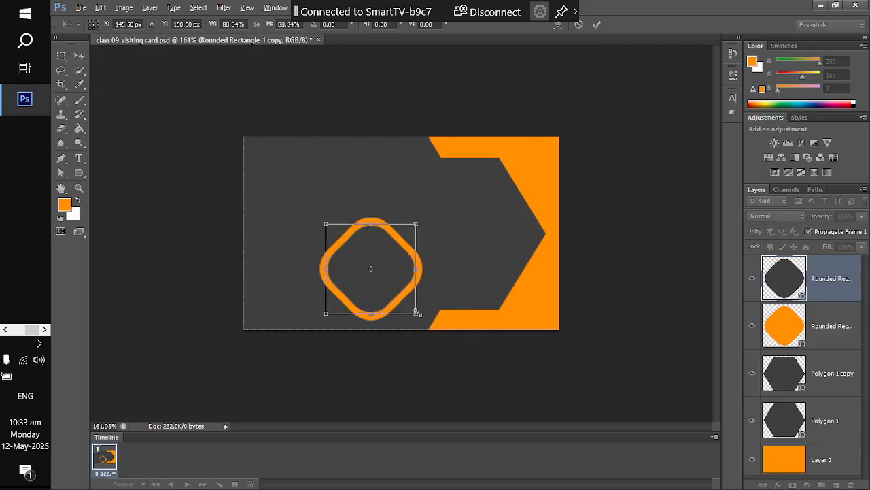
click(79, 55)
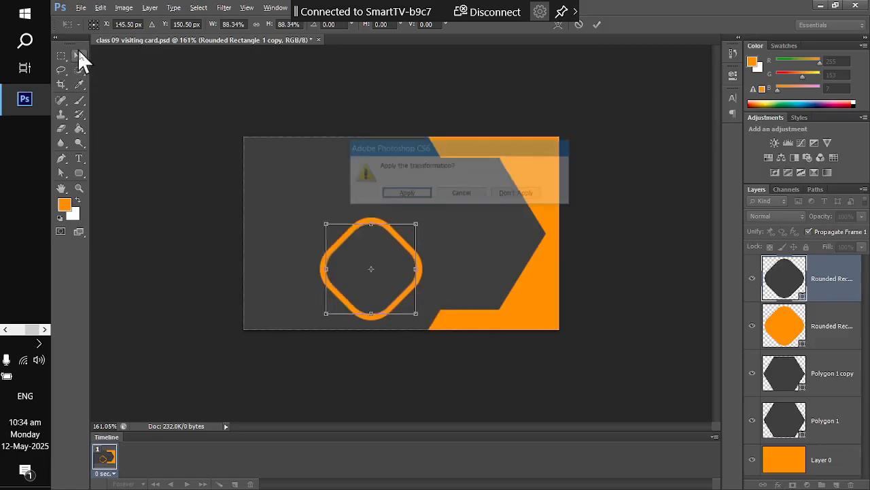
click(413, 195)
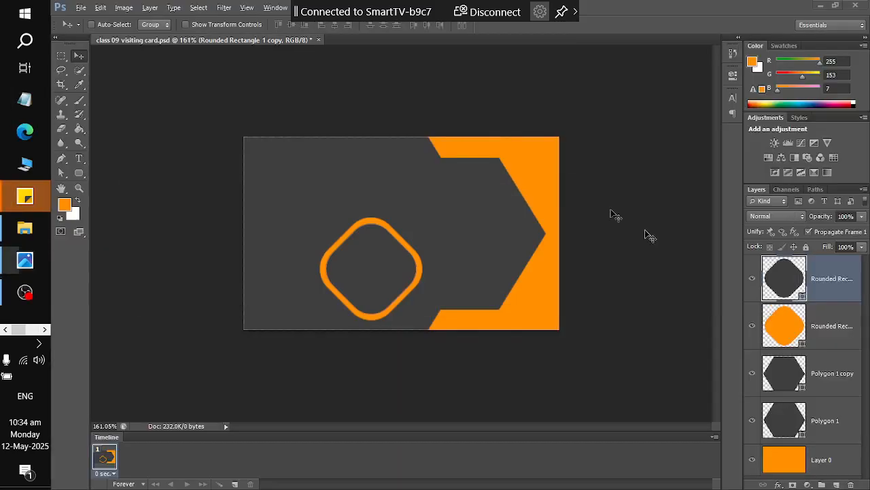
shift+click(829, 327)
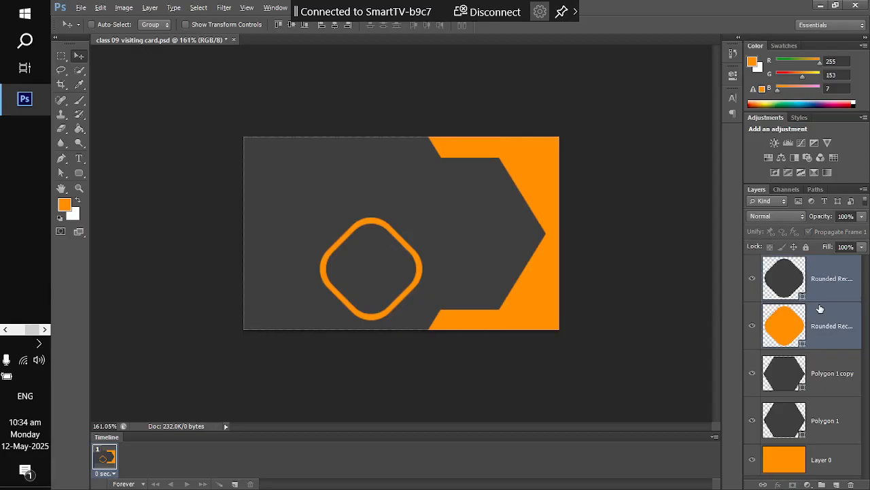
key(ctrl+e)
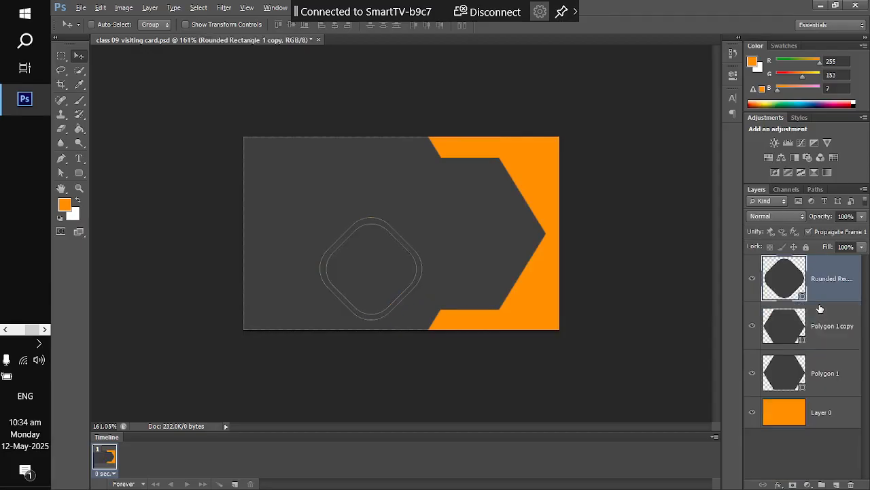
key(ctrl+z)
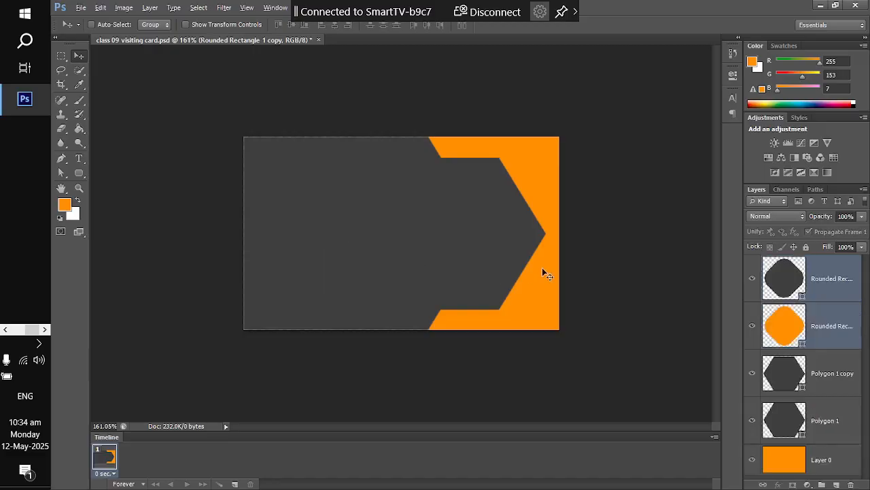
click(856, 316)
click(839, 293)
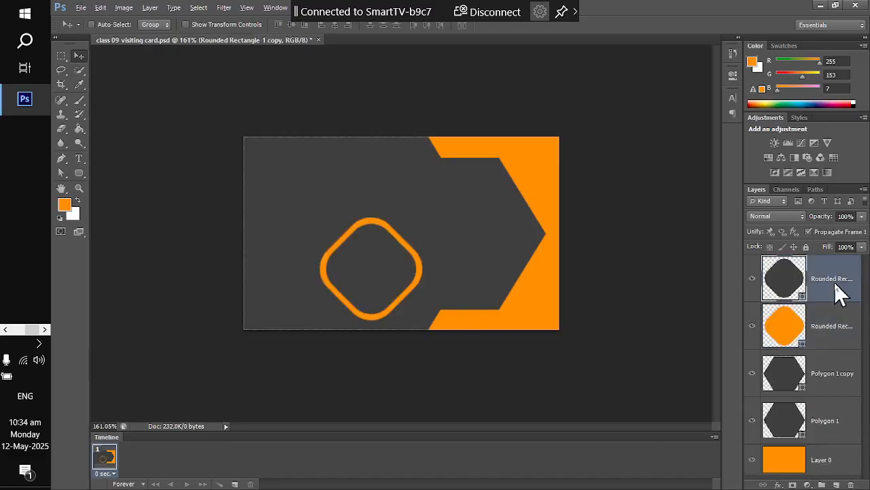
right_click(840, 292)
- Rasterize the orange and dark grey Rounded Rectangle layers and merge them with Ctrl+E
click(733, 173)
right_click(824, 313)
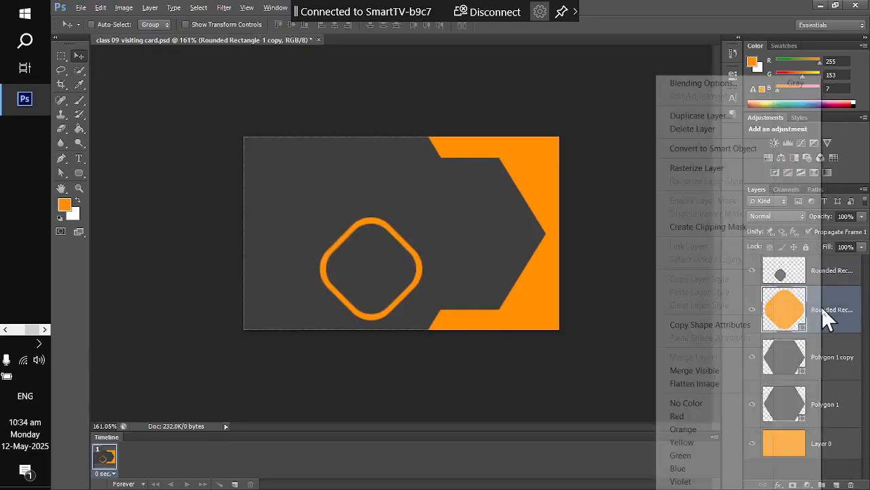
click(686, 168)
click(826, 270)
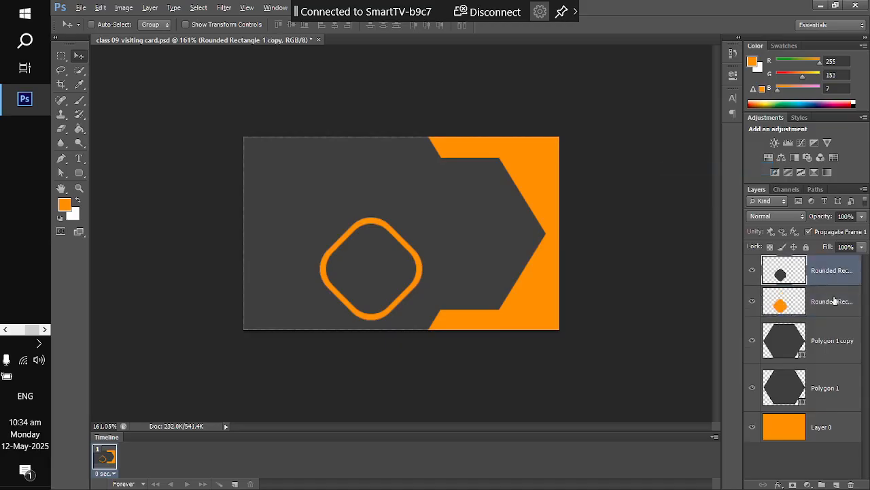
shift+click(835, 303)
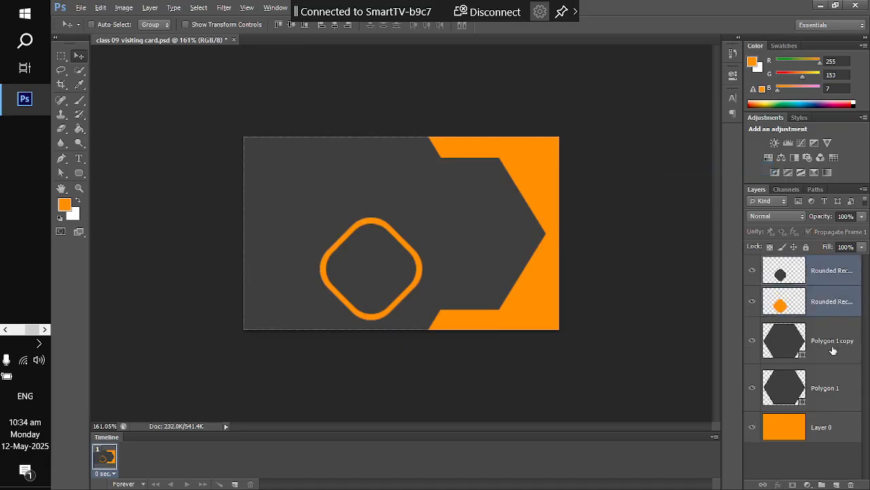
key(ctrl+e)
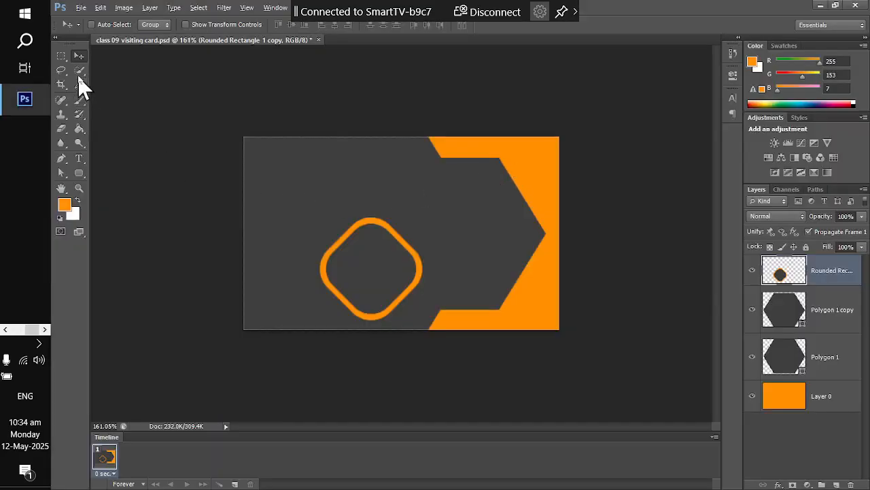
click(79, 72)
click(109, 80)
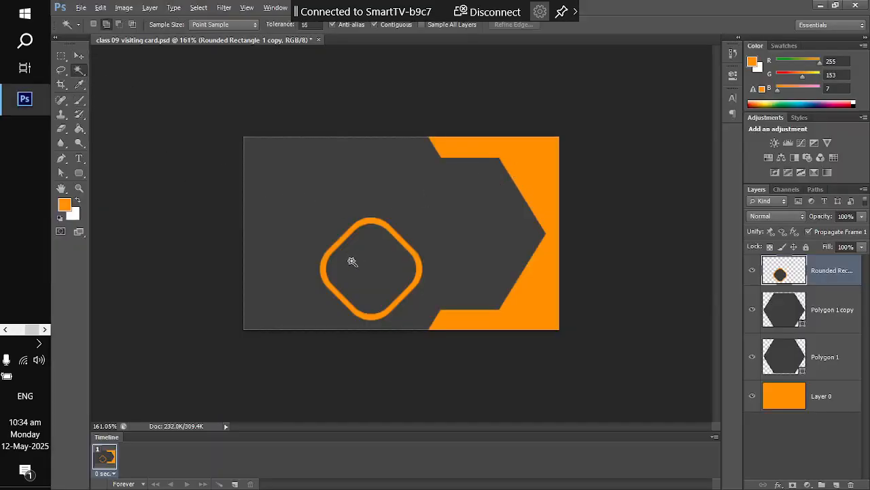
click(367, 267)
click(100, 8)
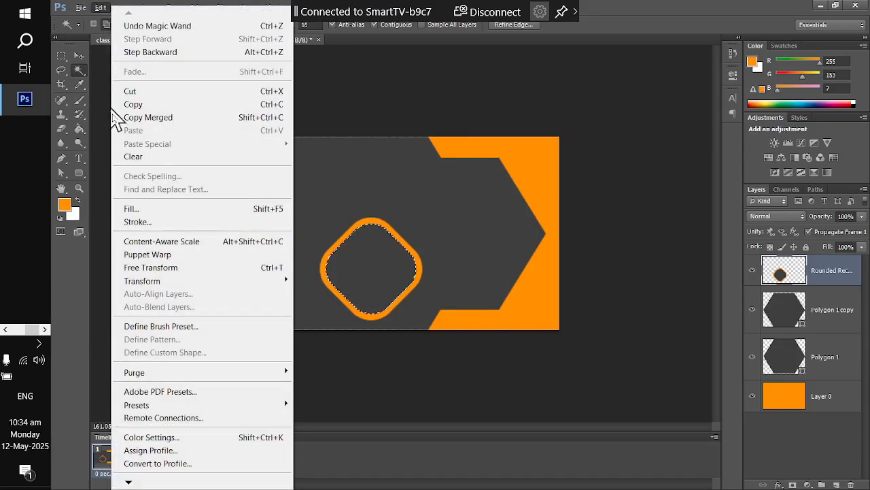
click(133, 158)
click(100, 8)
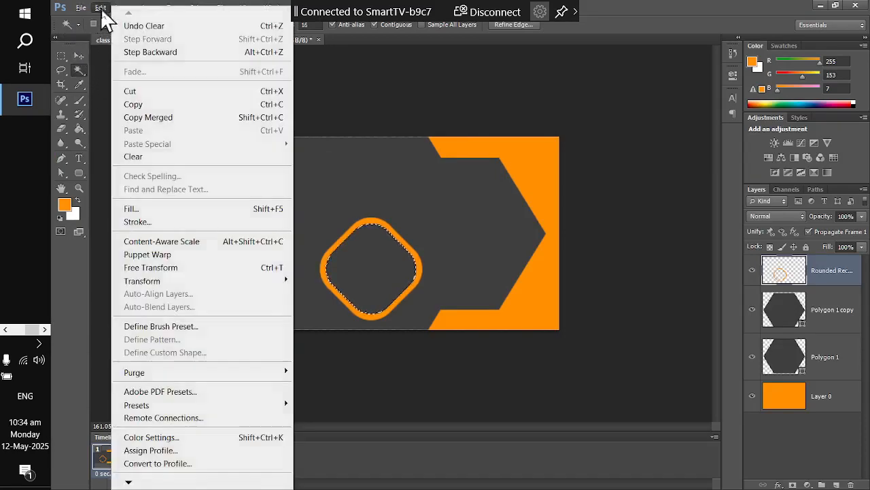
click(115, 9)
key(ctrl+d)
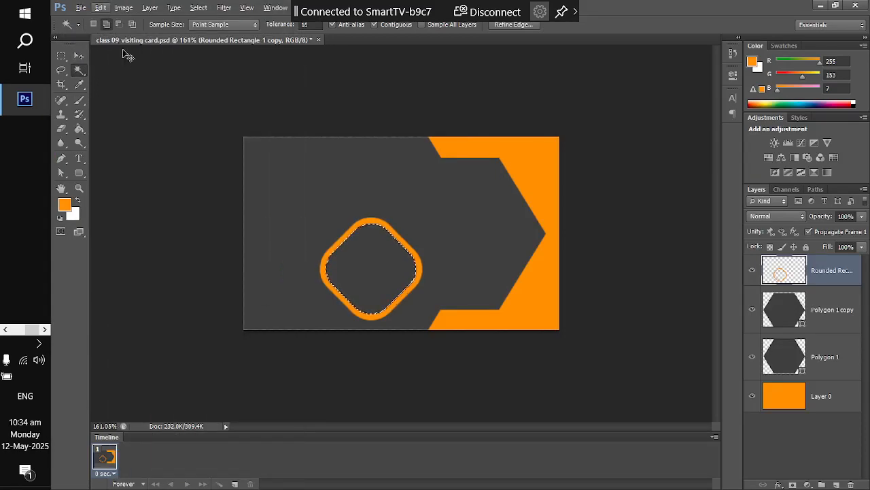
click(80, 57)
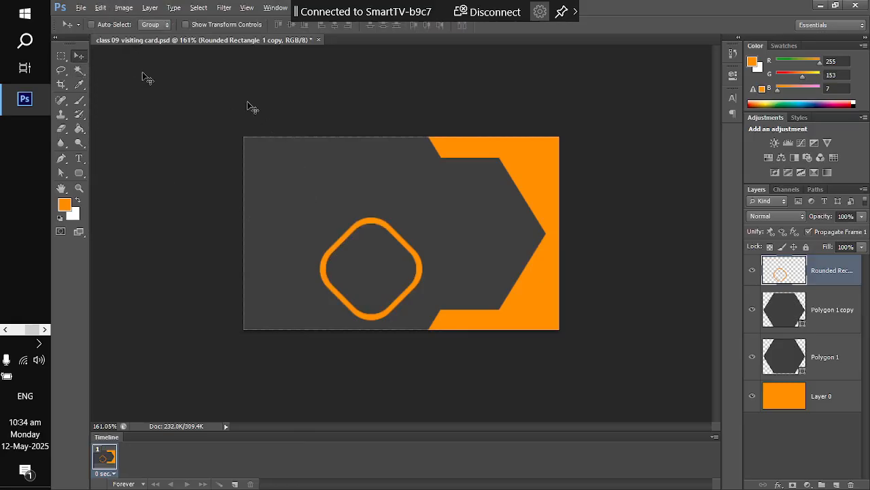
click(751, 311)
click(752, 356)
click(752, 395)
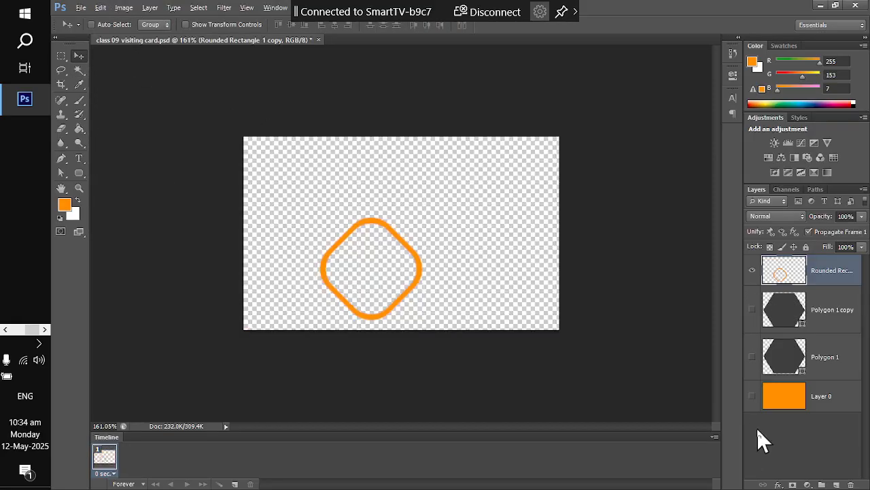
click(753, 396)
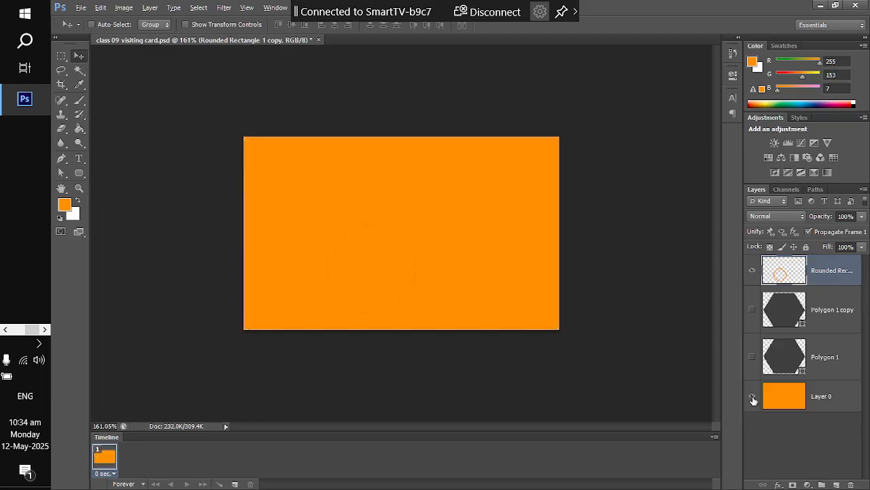
click(753, 397)
drag(752, 398, 753, 297)
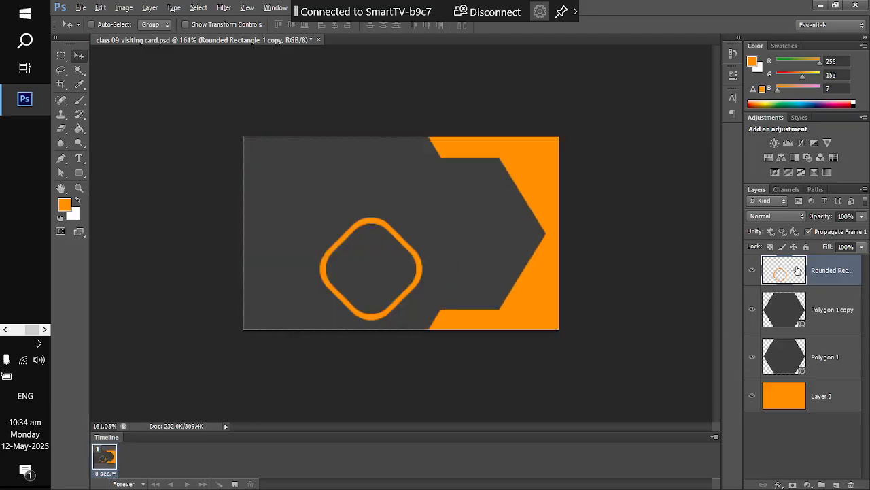
- Duplicate the ring layer and scale the copy to 46.15% inside the original ring
key(ctrl+j)
click(411, 251)
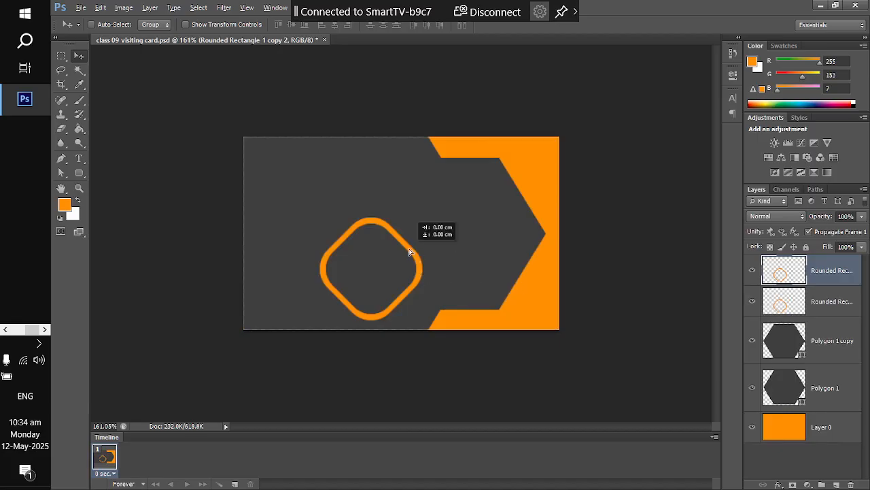
key(ctrl+t)
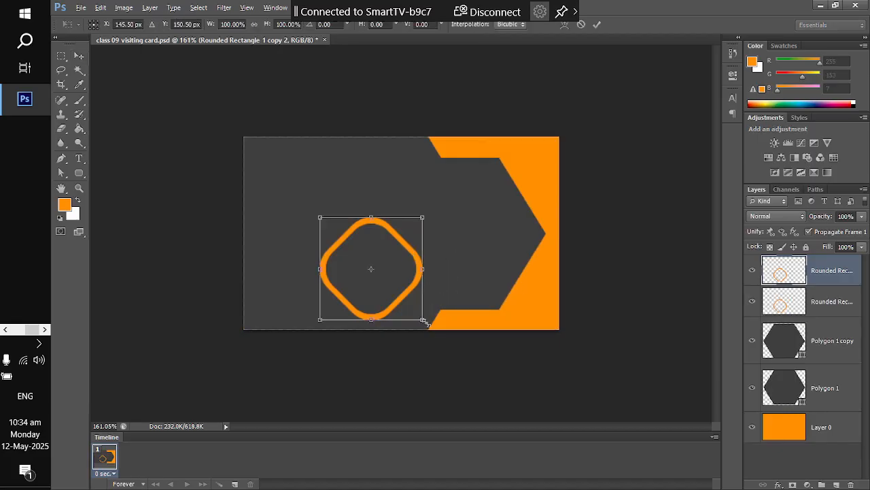
drag(426, 322, 400, 294)
click(79, 55)
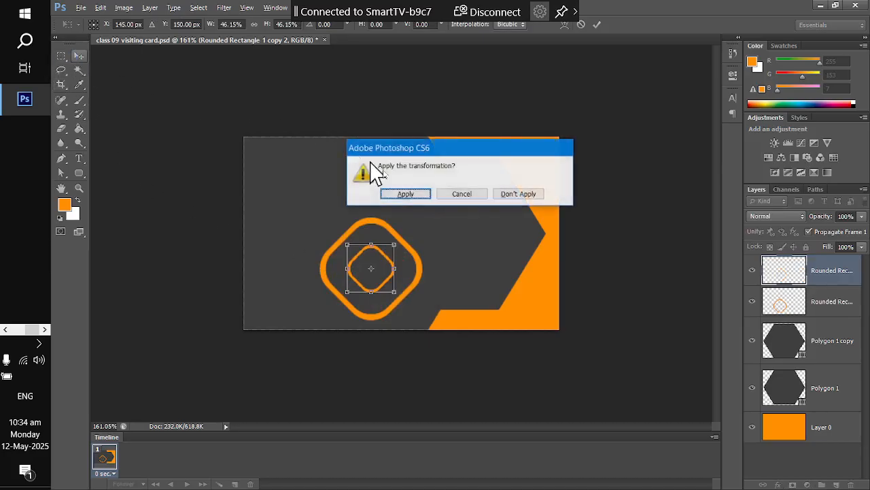
click(412, 194)
key(alt+Tab)
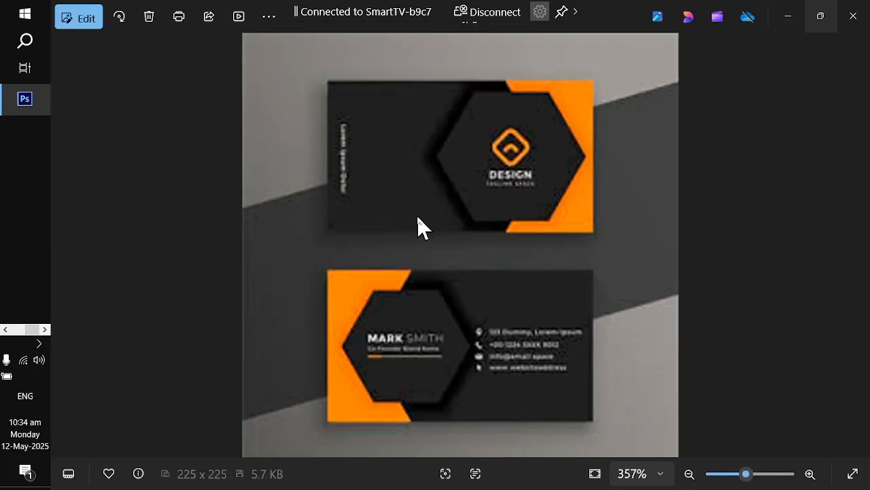
key(alt+Tab)
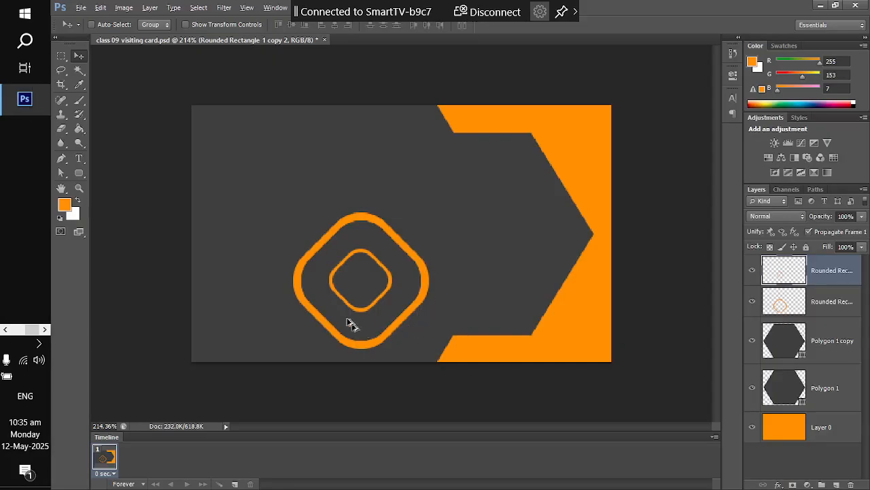
- Clear a single-pixel row across the inner ring to split it in two
scroll(353, 299, up, 3)
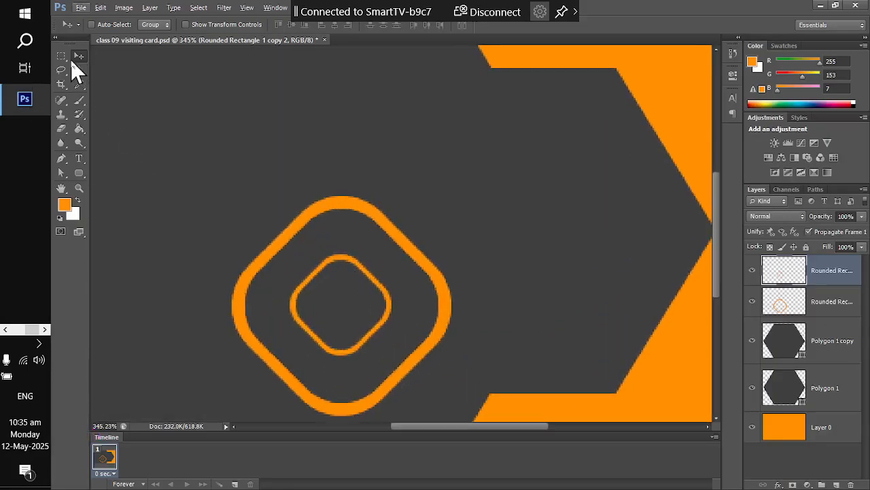
drag(67, 55, 98, 76)
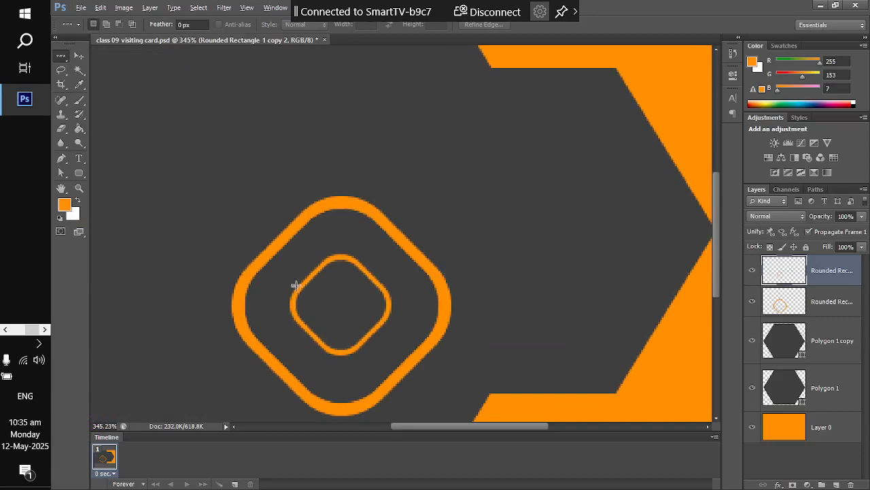
key(alt+Tab)
key(alt+Tab)
click(316, 269)
click(100, 8)
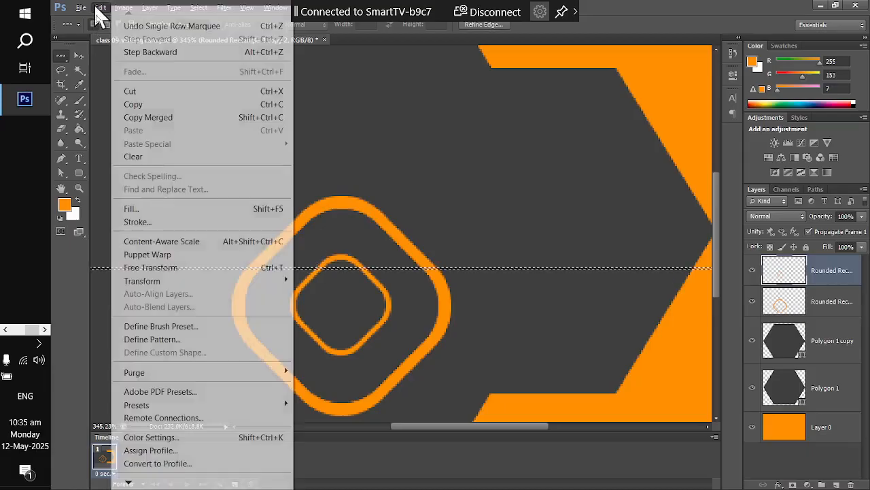
click(136, 157)
key(ctrl+d)
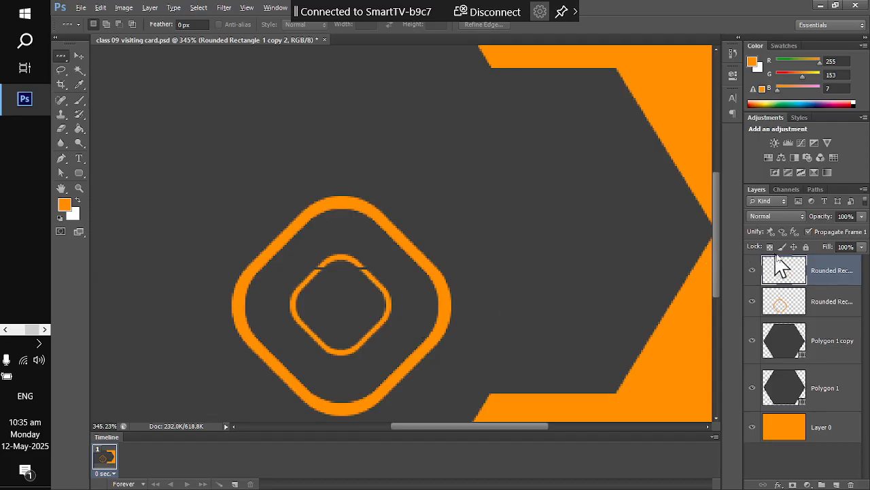
- Magic-wand the inner ring's lower part and clear it, keeping the top arc
right_click(63, 55)
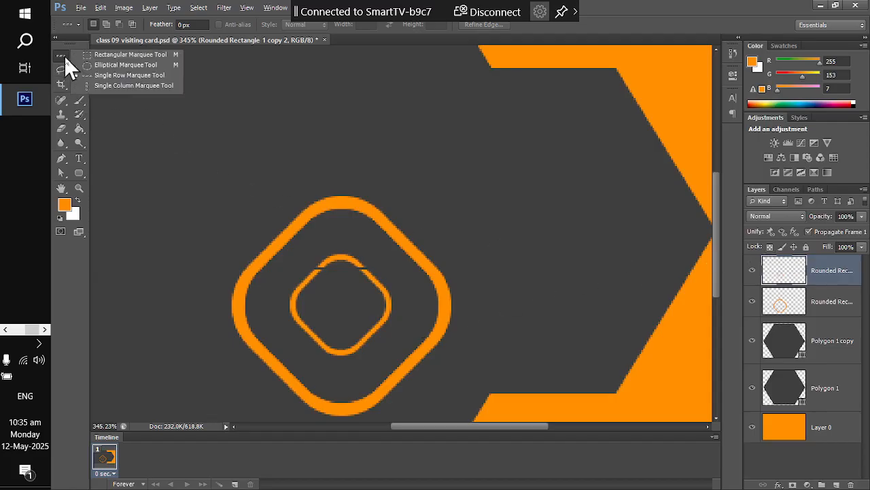
click(112, 51)
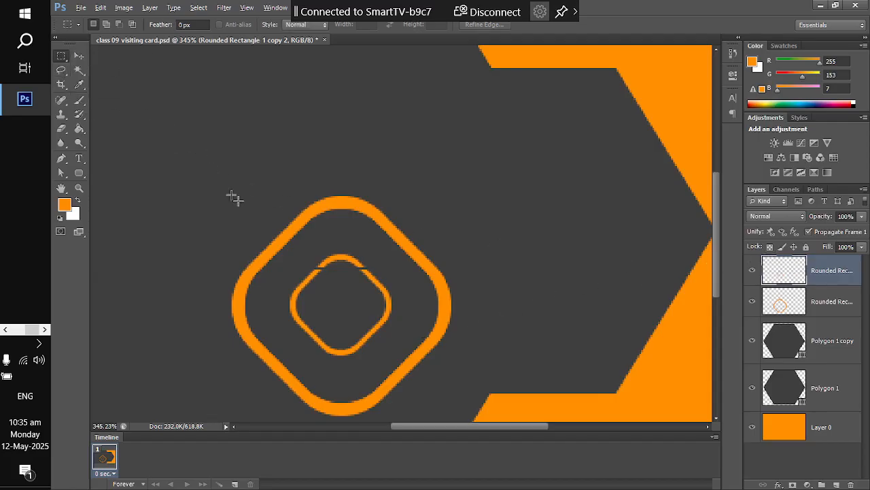
click(79, 70)
click(293, 304)
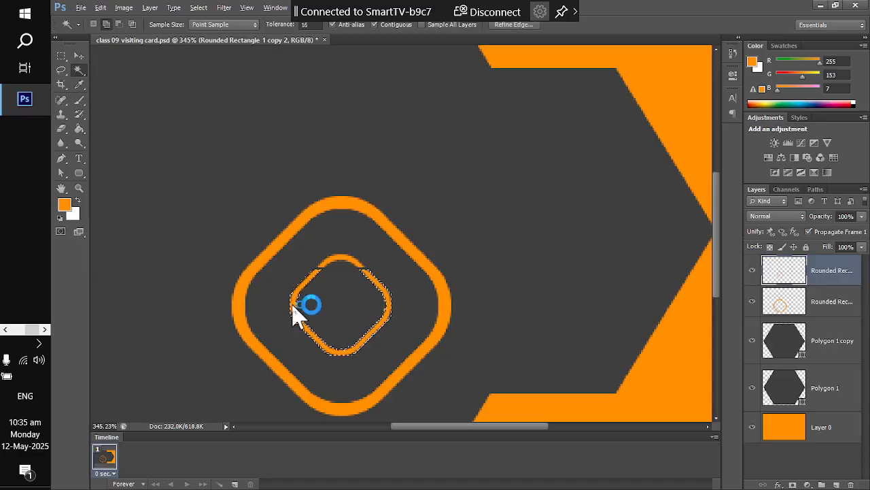
click(102, 8)
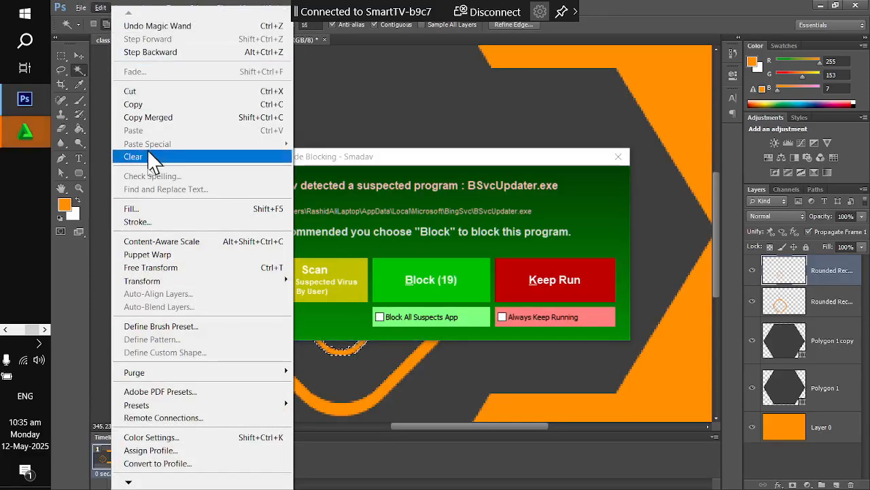
click(177, 157)
click(595, 292)
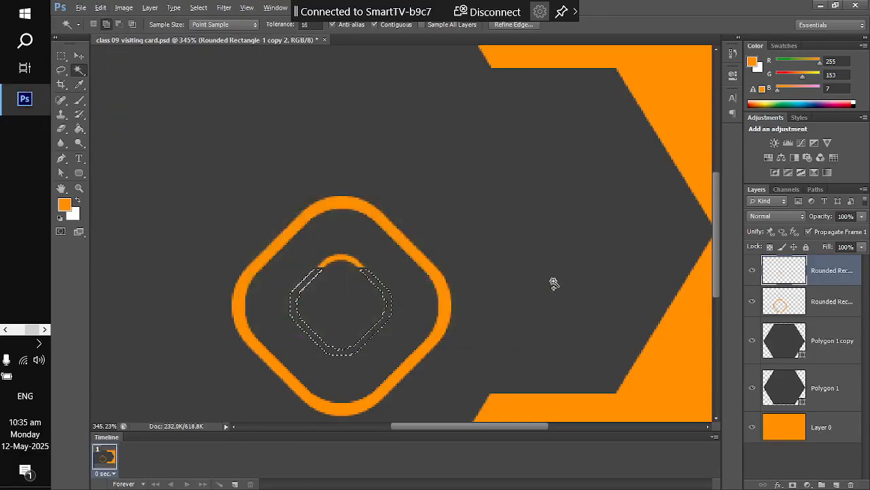
- Enlarge the remaining arc to about 139% and move it down to the ring's centre
key(ctrl+d)
scroll(359, 272, down, 2)
key(ctrl+t)
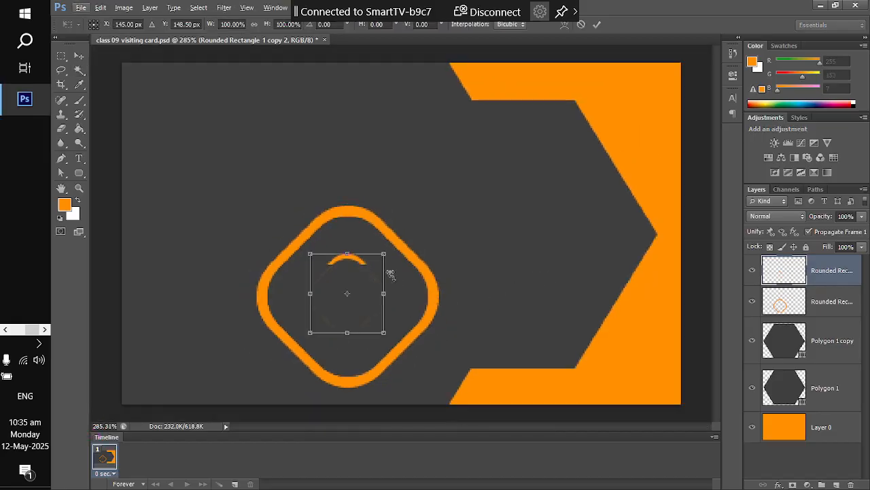
drag(383, 331, 398, 347)
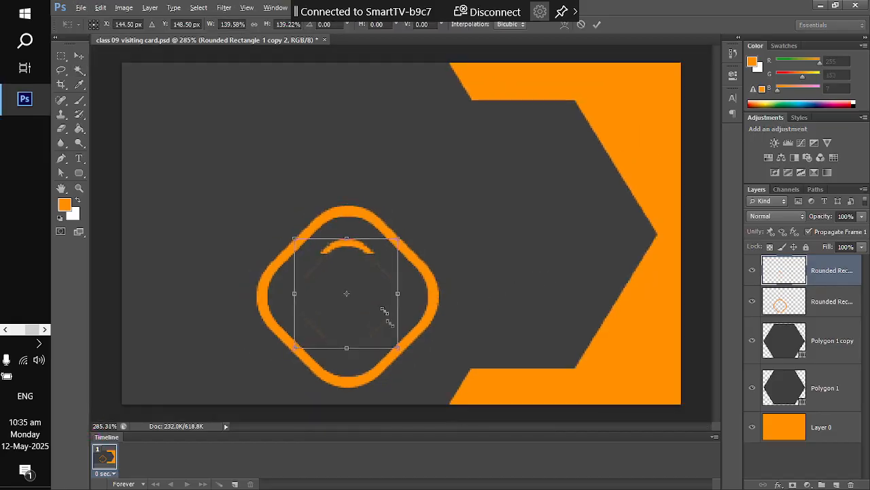
click(79, 56)
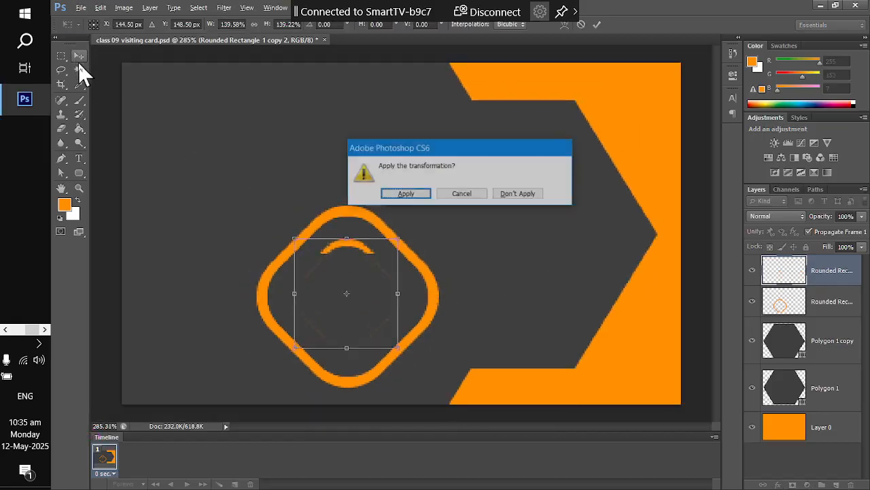
click(401, 194)
drag(359, 250, 359, 300)
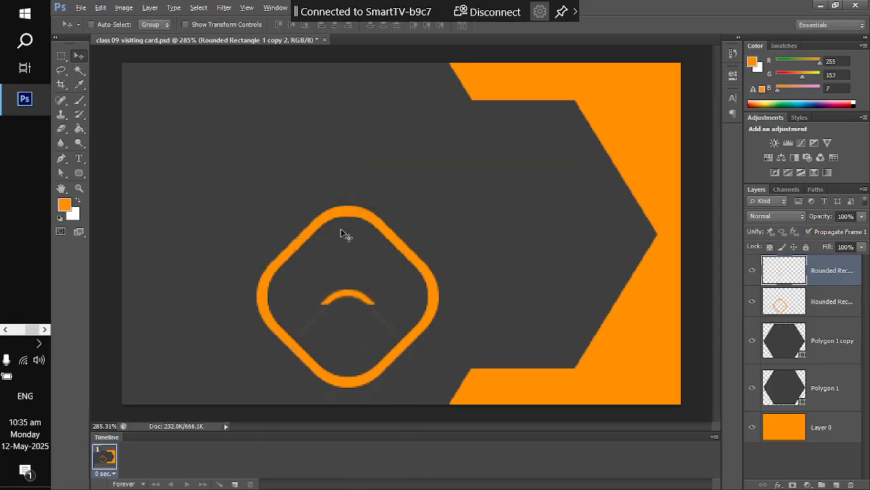
key(alt+Tab)
key(alt+Tab)
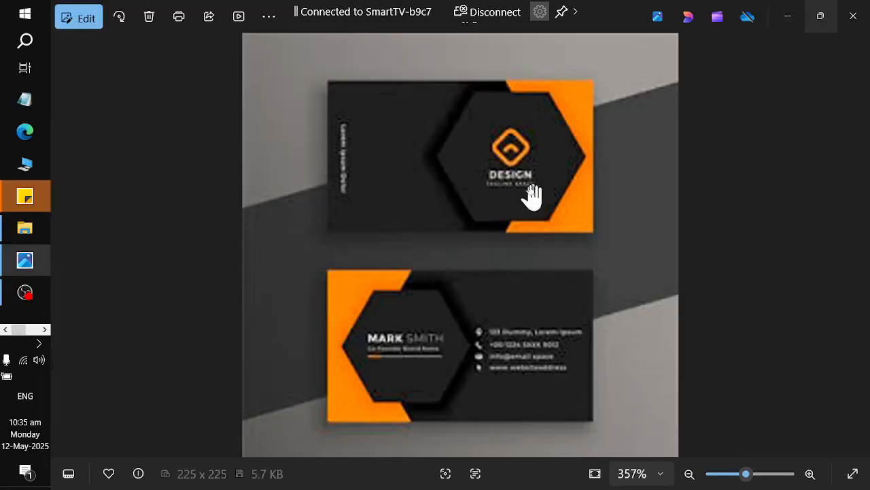
- Zoom in on the reference card's diamond-and-arc logo, zoom back out, and return to Photoshop
scroll(509, 197, up, 2)
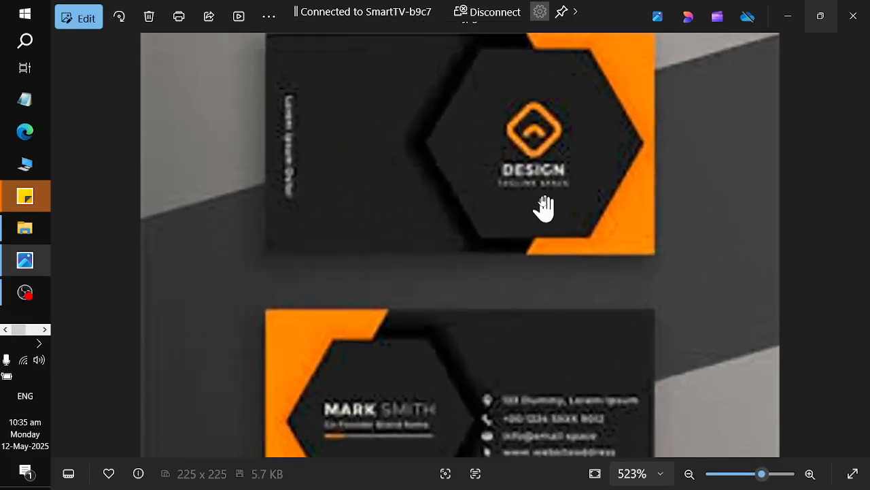
scroll(535, 203, down, 2)
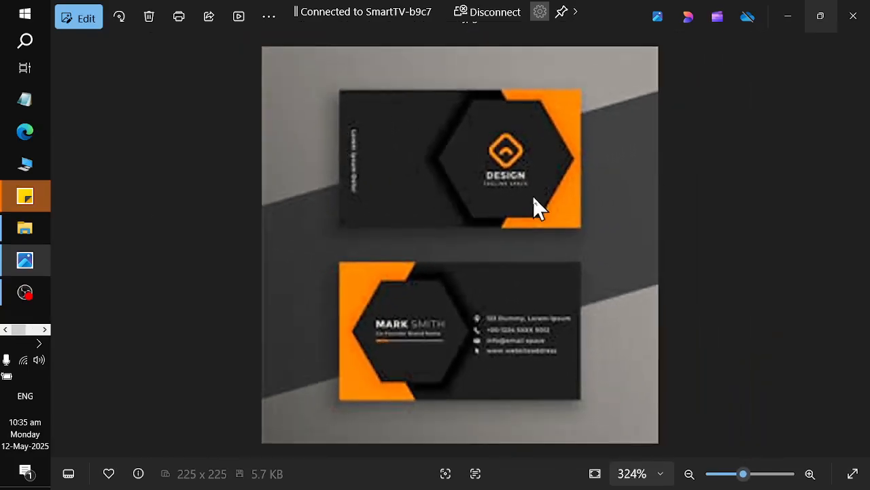
key(alt+Tab)
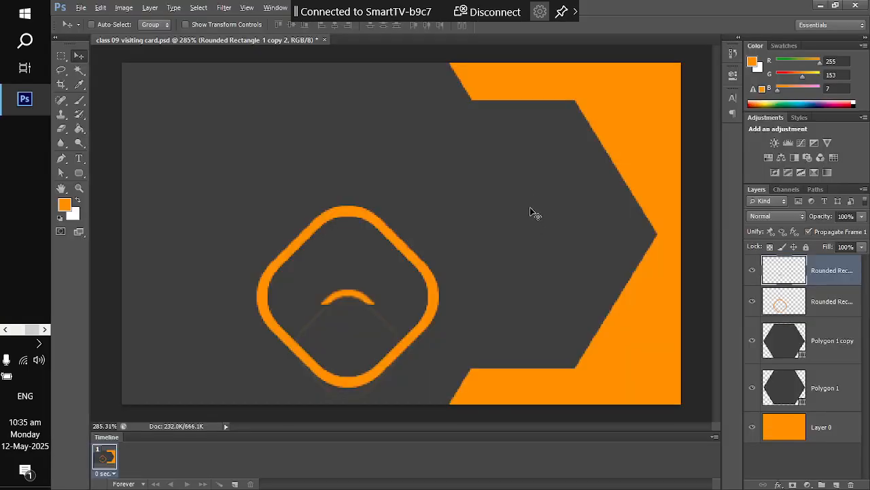
- Group the two Rounded Rectangle ring layers and name the new group 'design'
shift+click(807, 309)
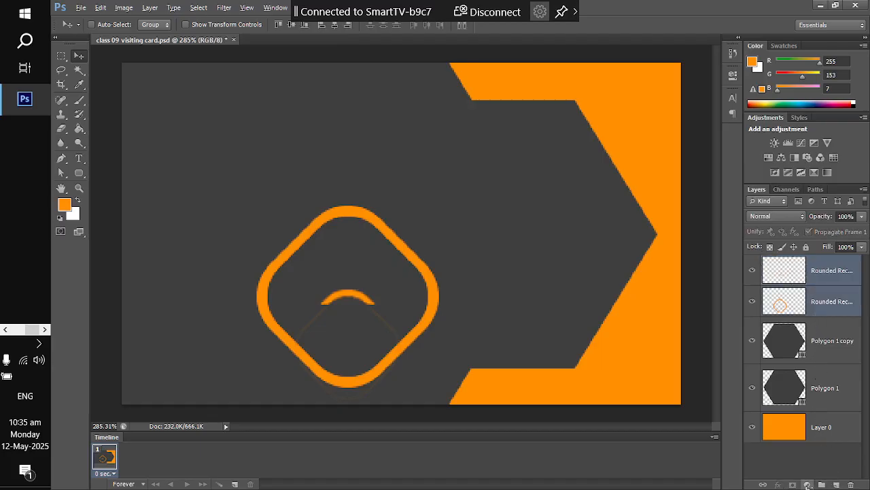
click(822, 484)
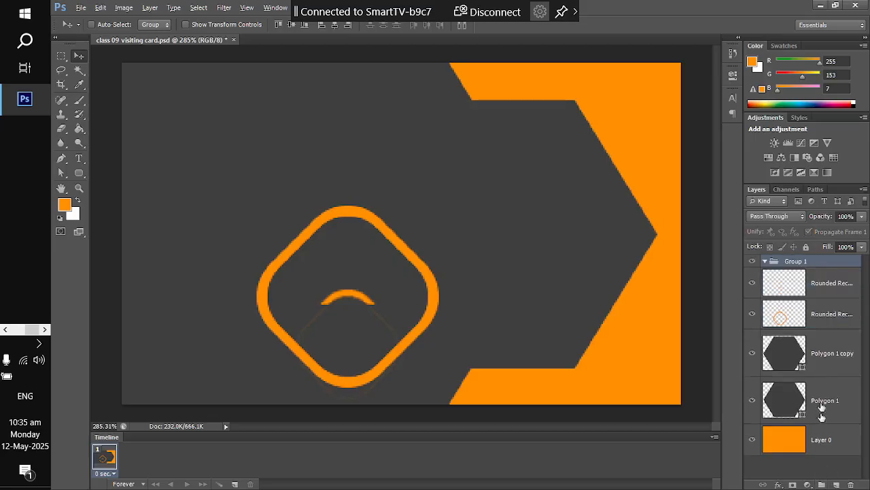
double_click(796, 261)
text(design)
key(Return)
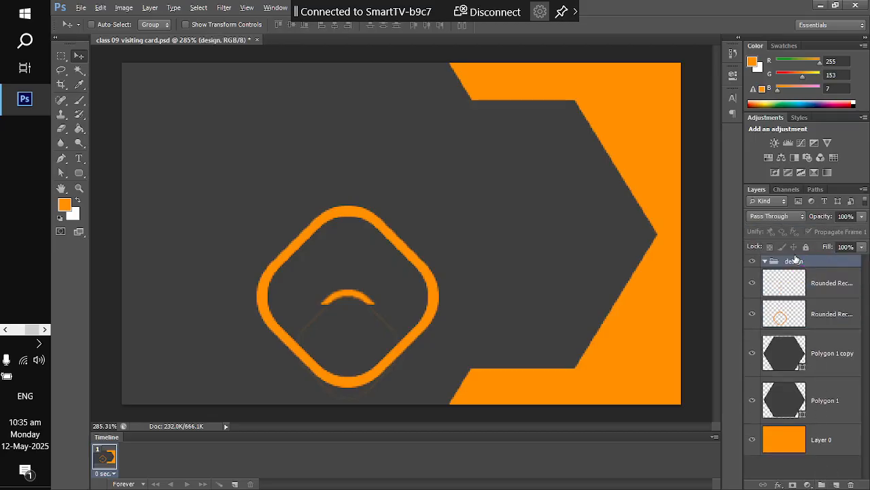
- Move both ring layers into the design group and collapse it
click(806, 283)
shift+click(806, 310)
drag(806, 311, 774, 262)
click(764, 263)
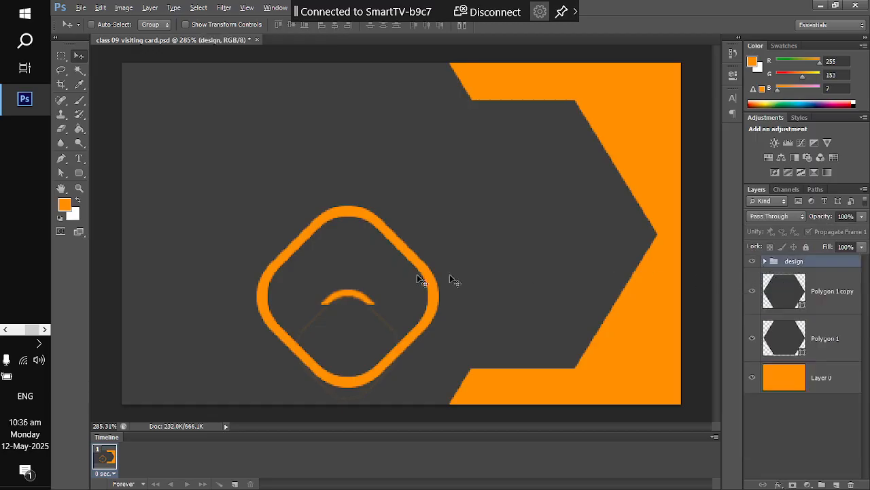
- Scale the logo icon down and move it up and right into the hexagon
key(ctrl+t)
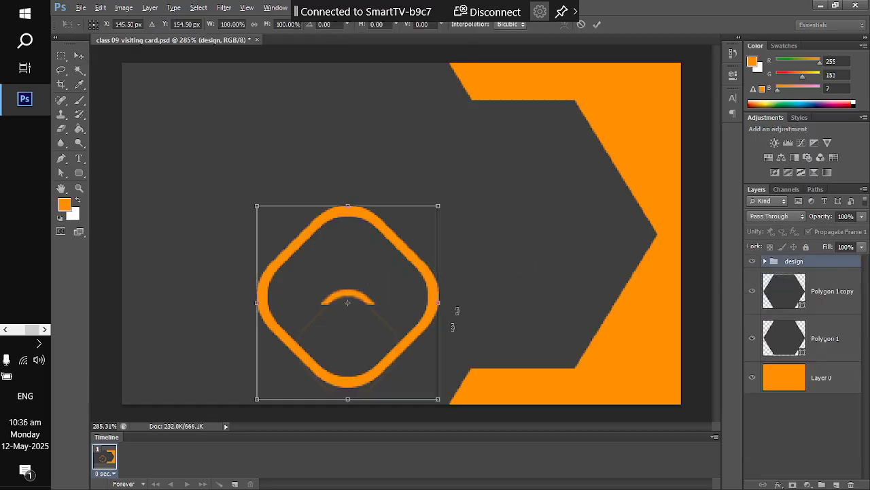
drag(437, 400, 401, 372)
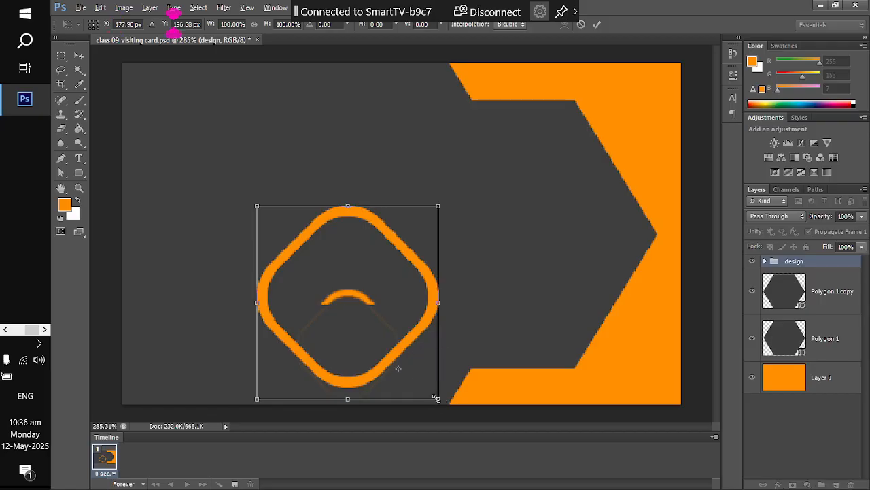
drag(437, 400, 430, 391)
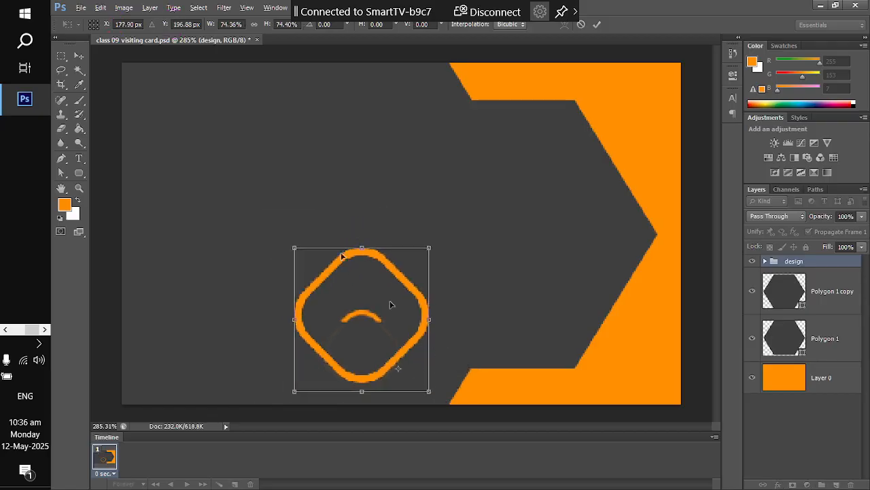
click(79, 55)
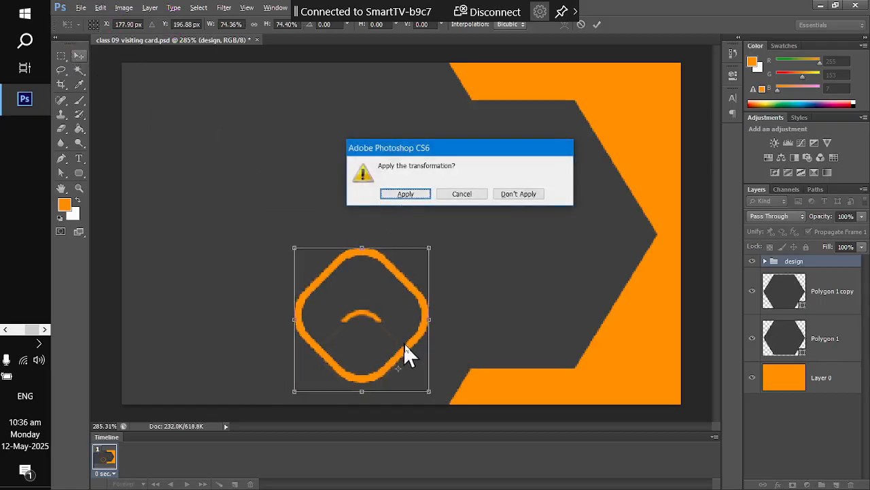
click(408, 196)
drag(409, 300, 566, 214)
- Check the hexagon layers and compare against the reference card photo
click(813, 297)
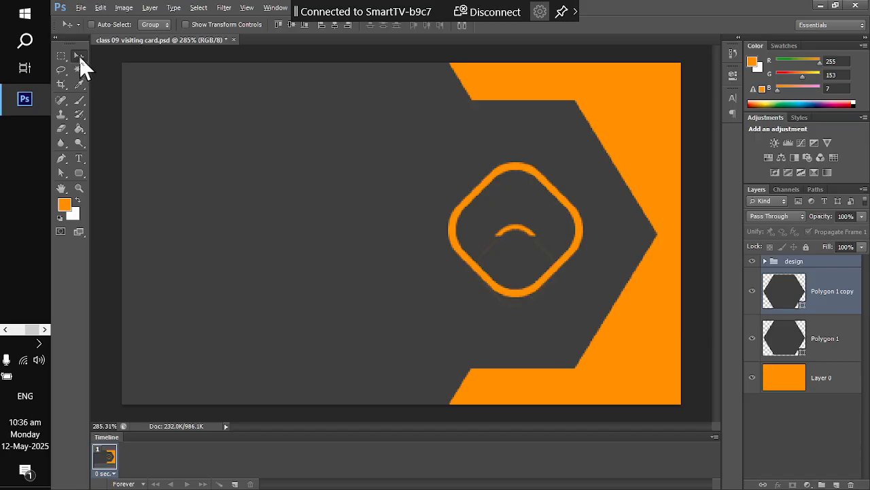
scroll(583, 255, down, 1)
scroll(575, 282, down, 1)
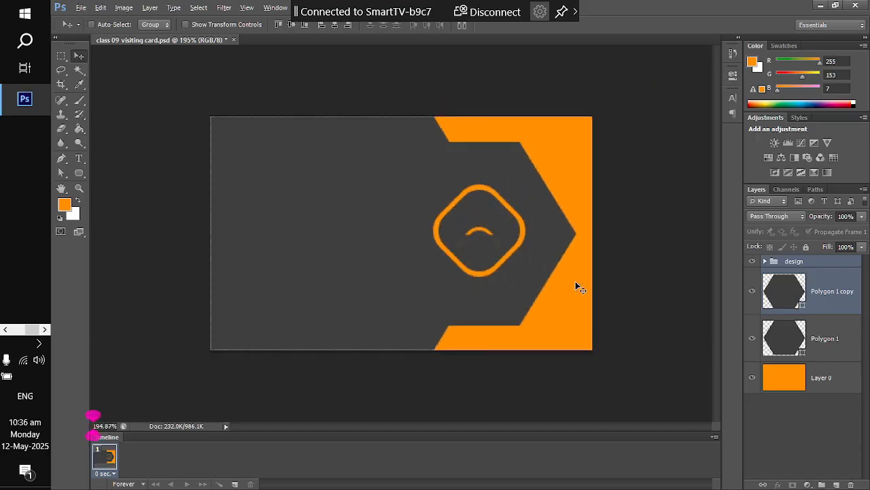
scroll(395, 245, down, 1)
key(alt+Tab)
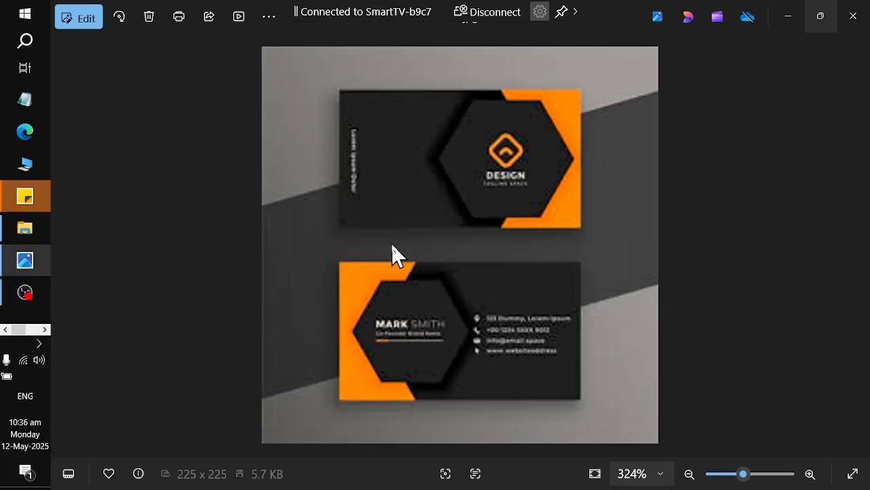
key(alt+Tab)
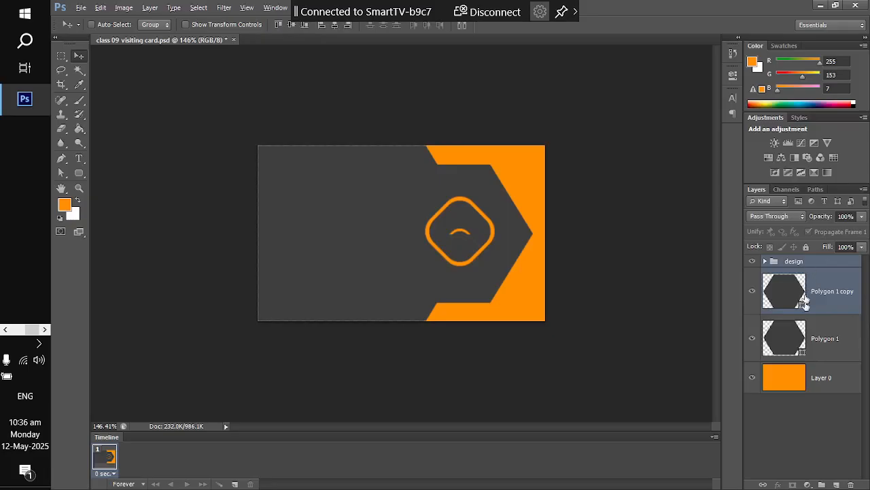
- Shrink the design group's logo further to about 72% and apply it
click(820, 338)
click(793, 261)
key(ctrl+t)
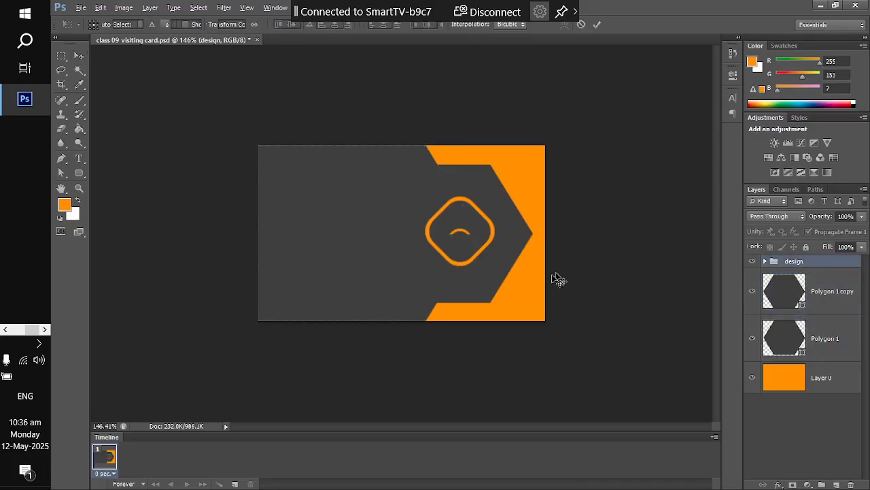
drag(508, 272, 482, 247)
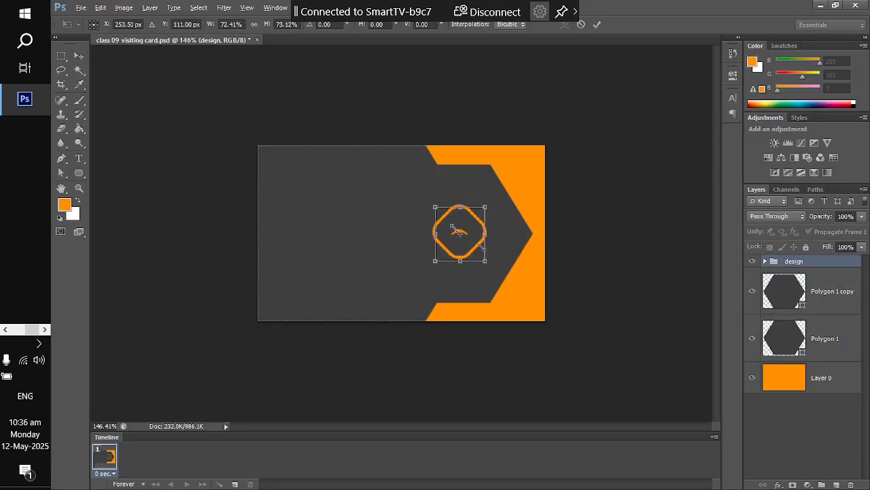
click(79, 56)
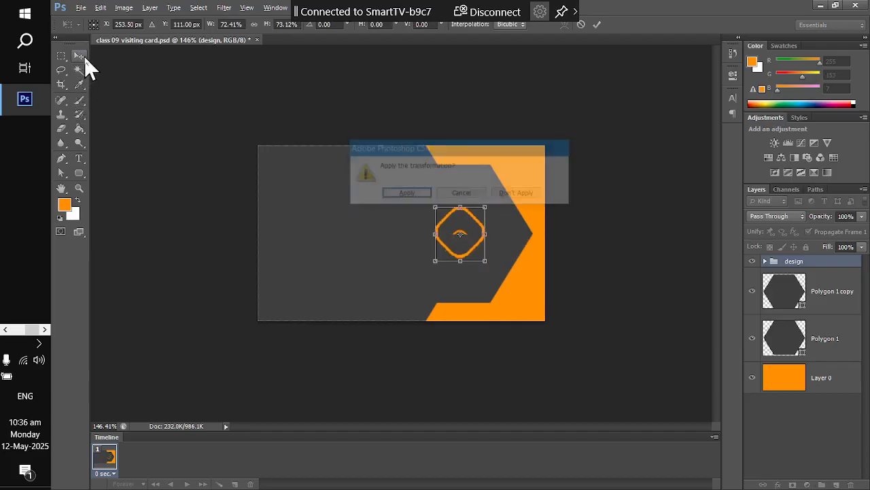
click(391, 196)
click(801, 293)
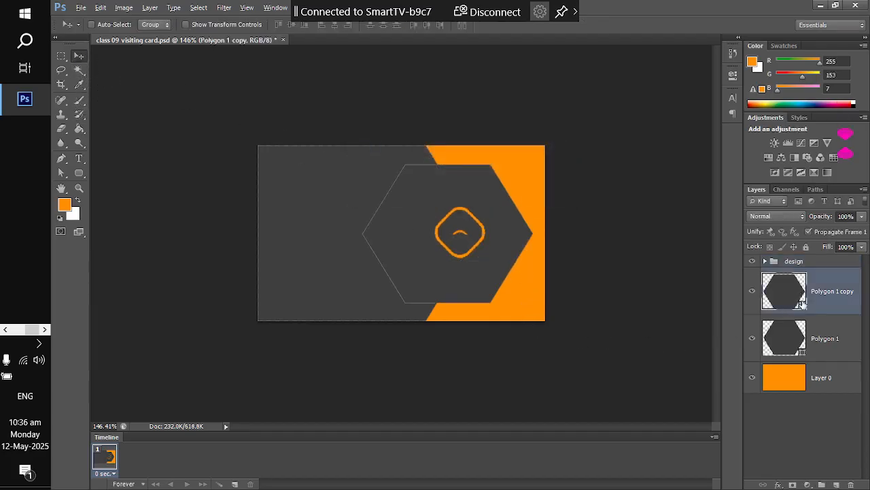
- Add a Drop Shadow to the front hexagon with Use Global Light off and angle 50°
click(781, 484)
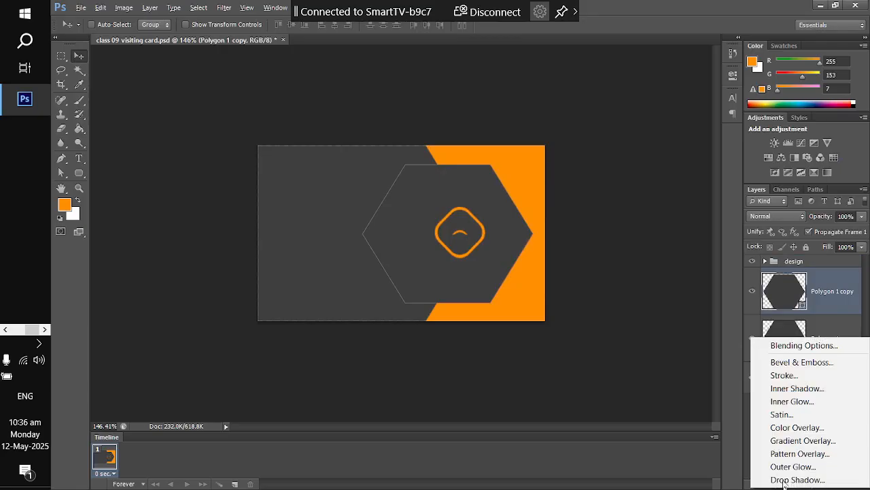
click(780, 348)
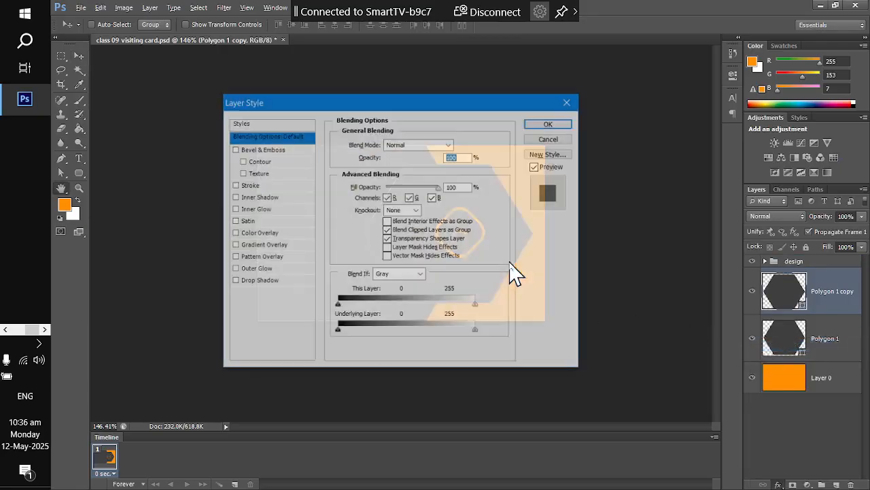
click(253, 280)
drag(366, 107, 734, 141)
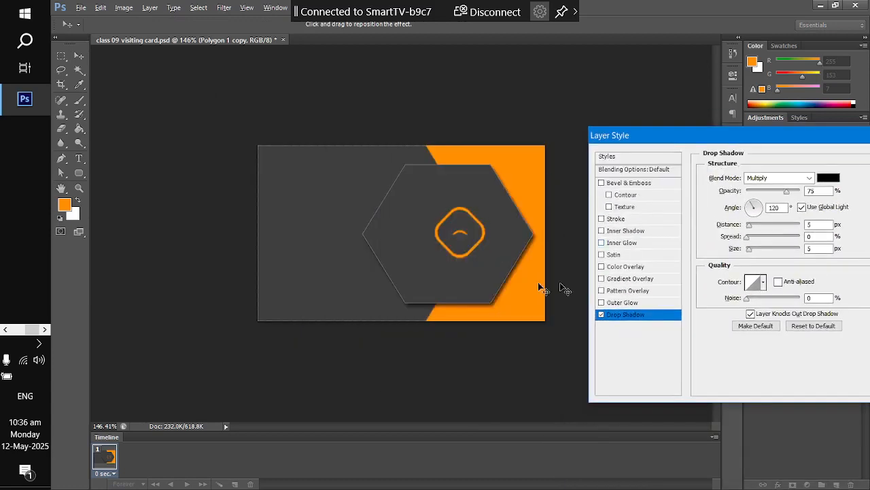
click(803, 207)
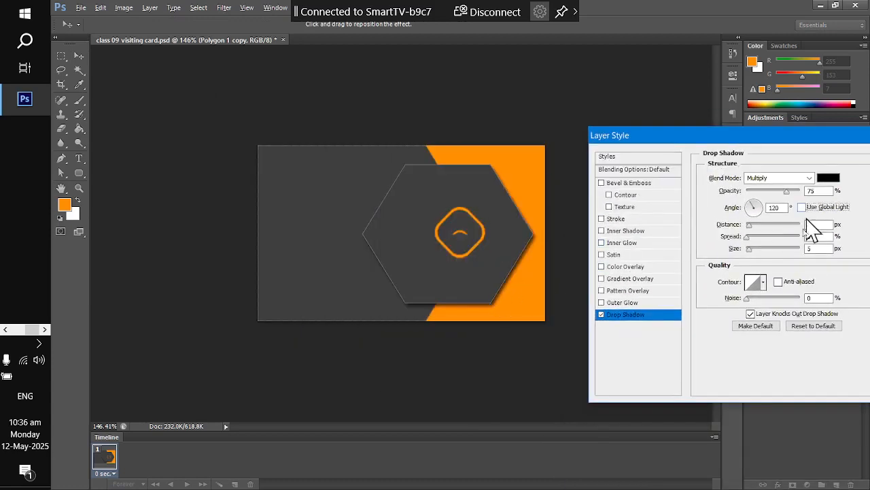
click(759, 215)
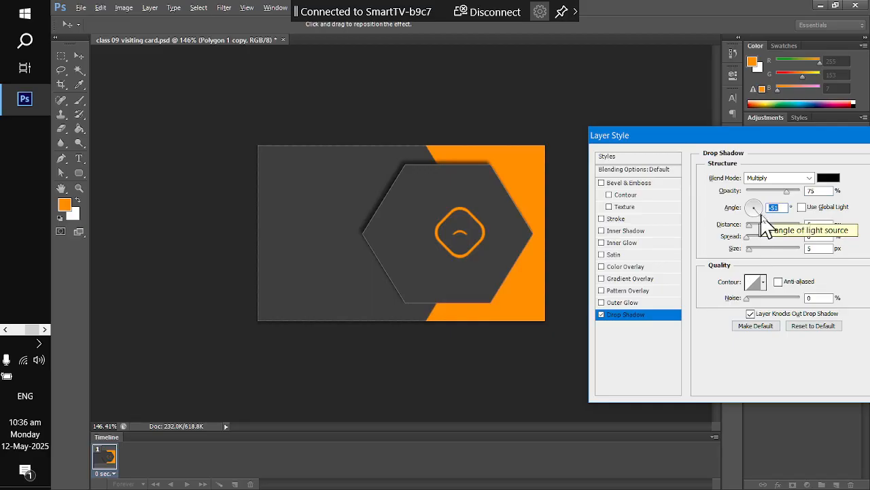
click(778, 207)
drag(789, 210, 730, 200)
text(50)
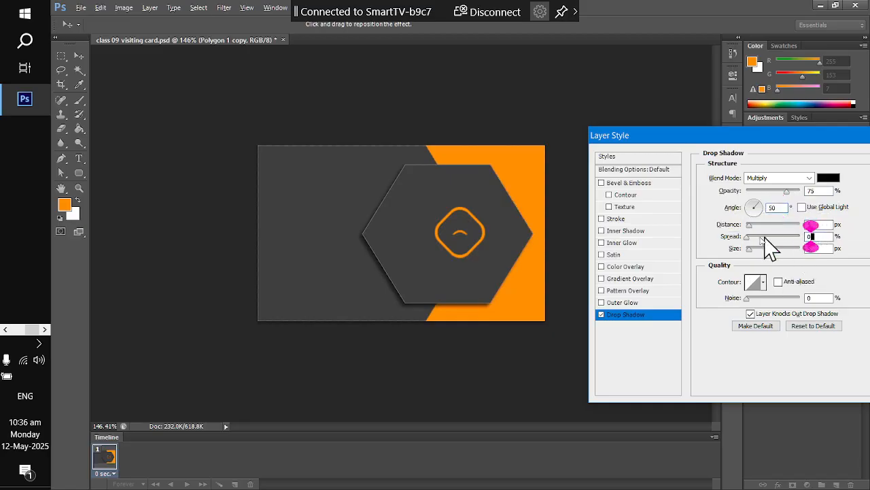
- Widen the spread, rotate the angle to 23°, and confirm the 7 px distance, 7% spread, 10 px shadow
mouse_move(744, 241)
mouse_down()
mouse_move(757, 249)
mouse_move(760, 231)
mouse_move(750, 225)
mouse_move(751, 249)
mouse_up()
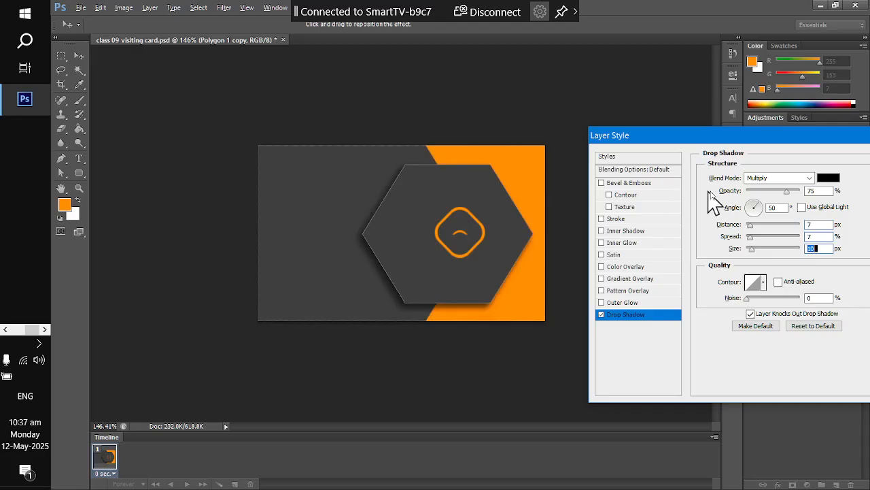
drag(760, 203, 781, 224)
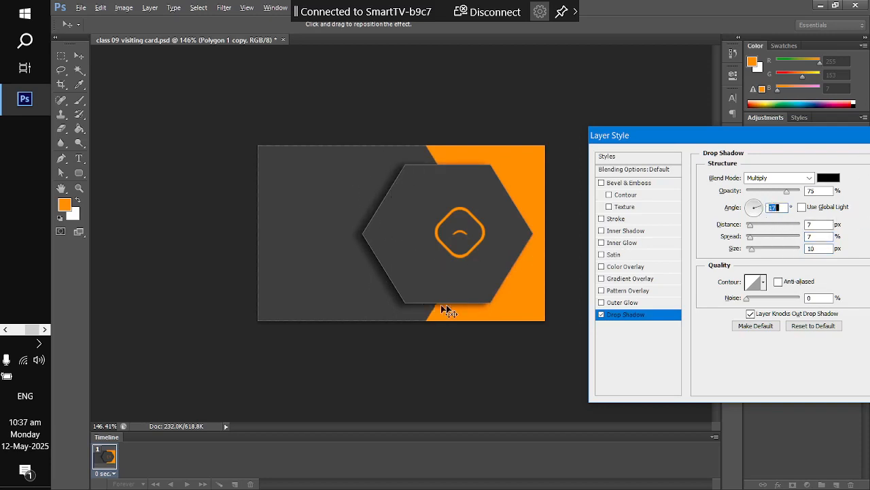
drag(849, 141, 573, 147)
click(654, 162)
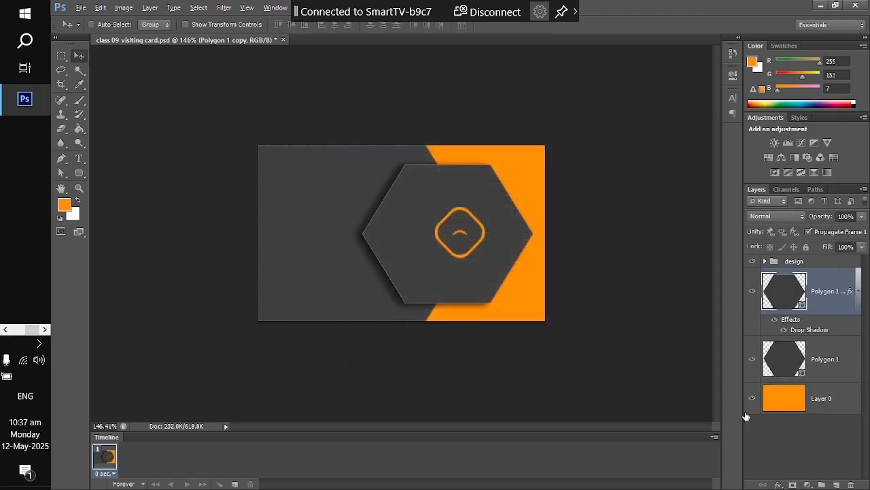
key(alt+Tab)
key(alt+Tab)
- Align the design group's logo to the horizontal centre of the hexagon
click(816, 263)
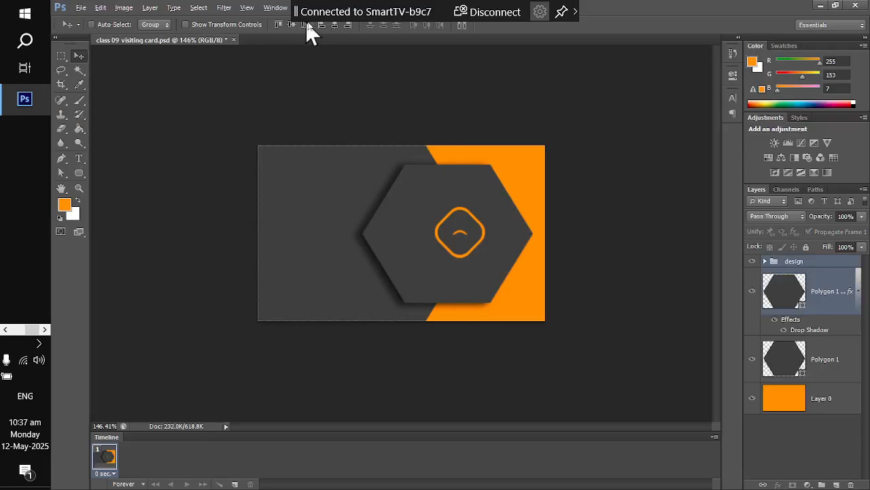
click(323, 25)
click(334, 25)
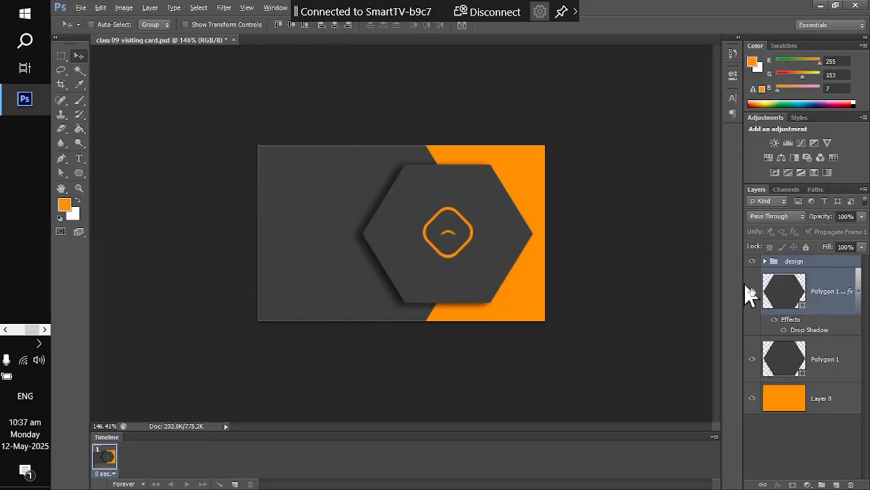
click(820, 429)
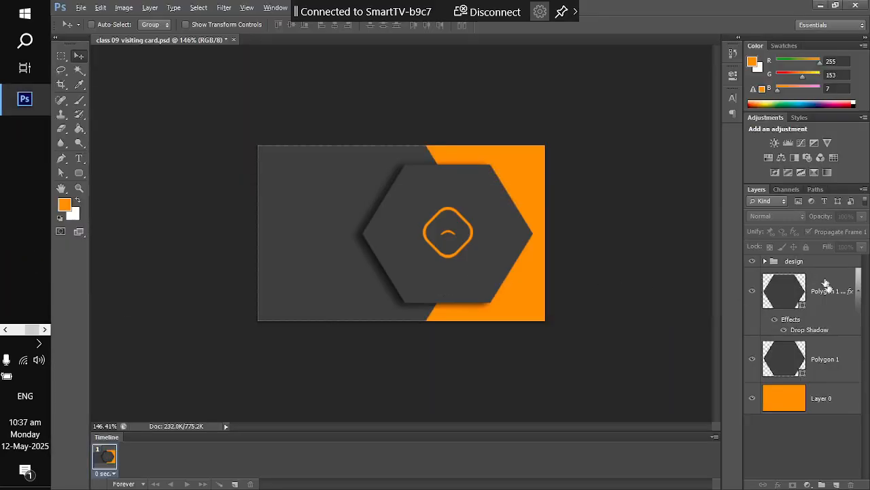
click(825, 291)
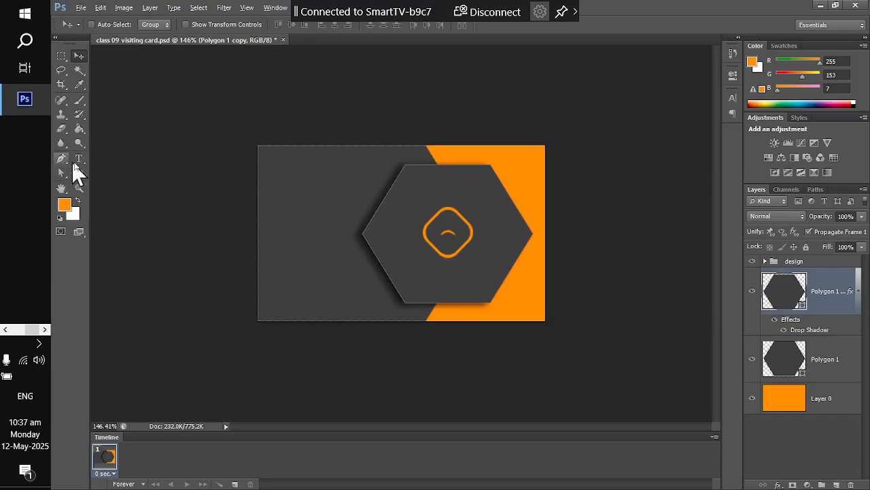
- Add a text line with the card owner's name on the card
key(t)
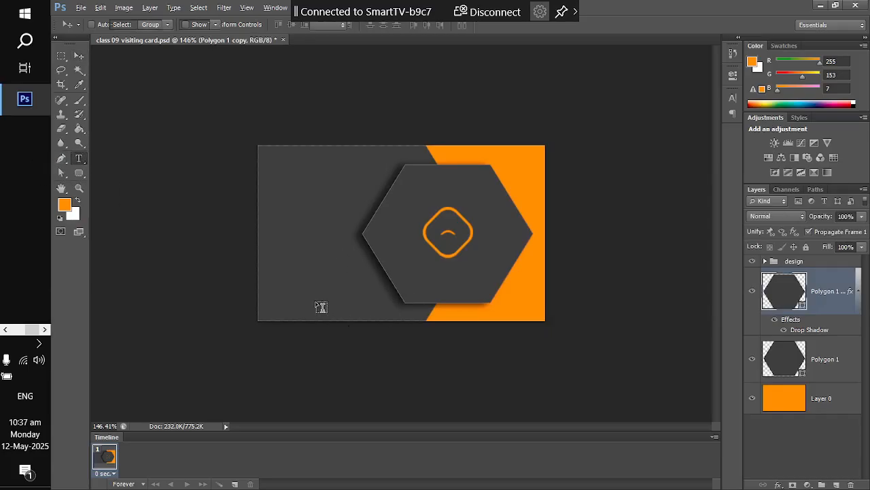
click(784, 262)
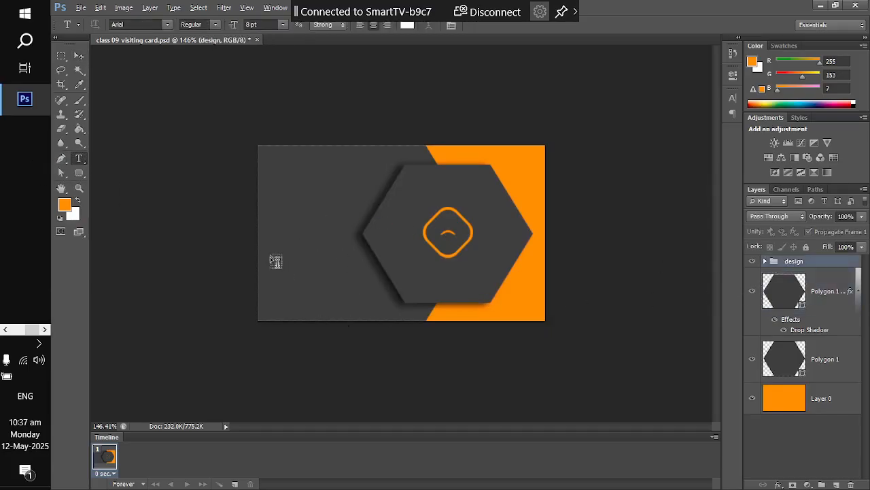
click(386, 294)
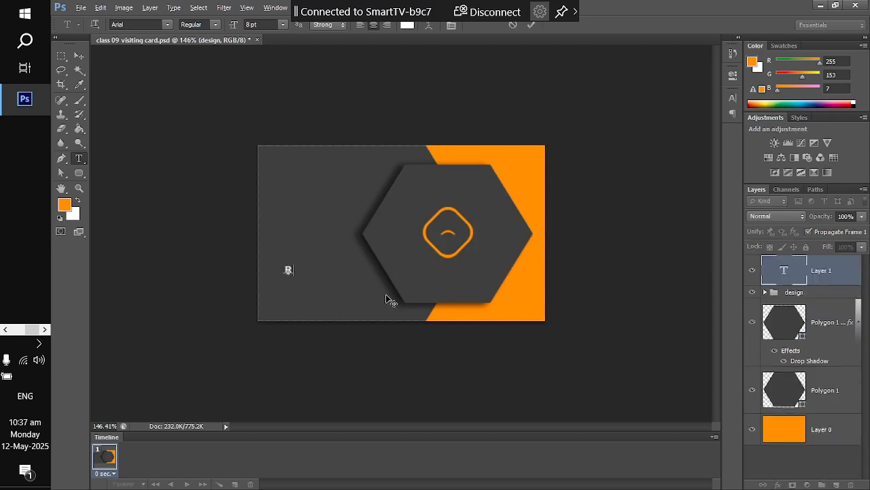
text(HIGHS)
key(BackSpace)
key(BackSpace)
key(BackSpace)
key(BackSpace)
key(BackSpace)
click(79, 54)
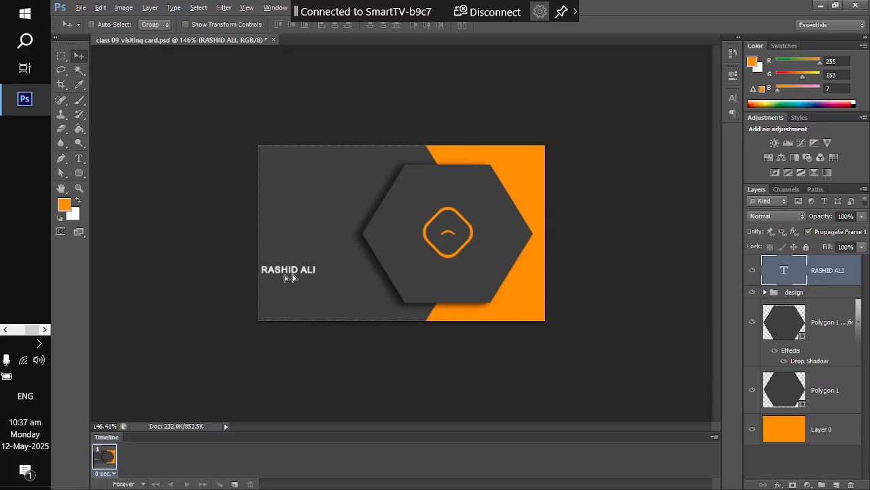
- Move the name onto the hexagon, nudging it up and slightly right under the logo
drag(285, 278, 444, 284)
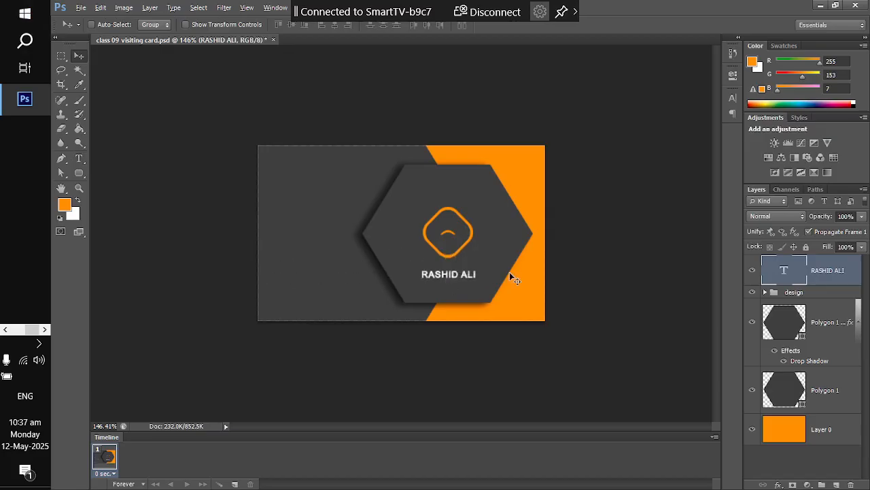
scroll(510, 272, up, 3)
key(ctrl+t)
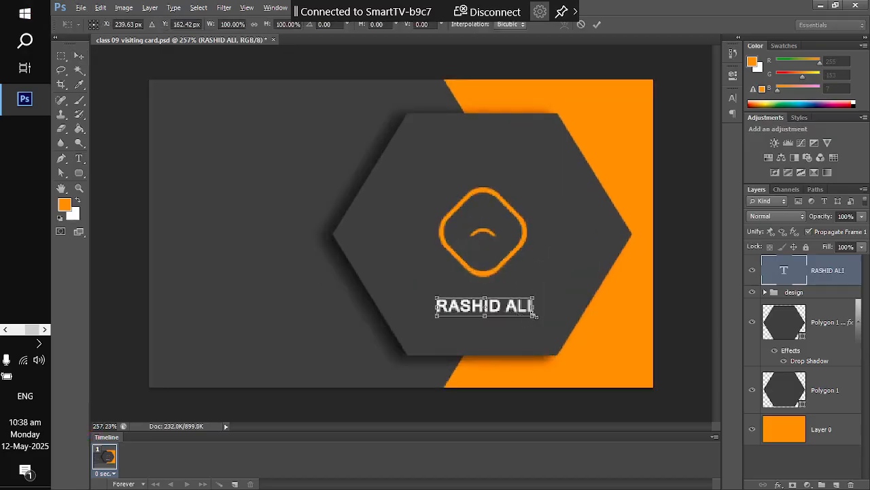
drag(489, 314, 495, 299)
click(79, 55)
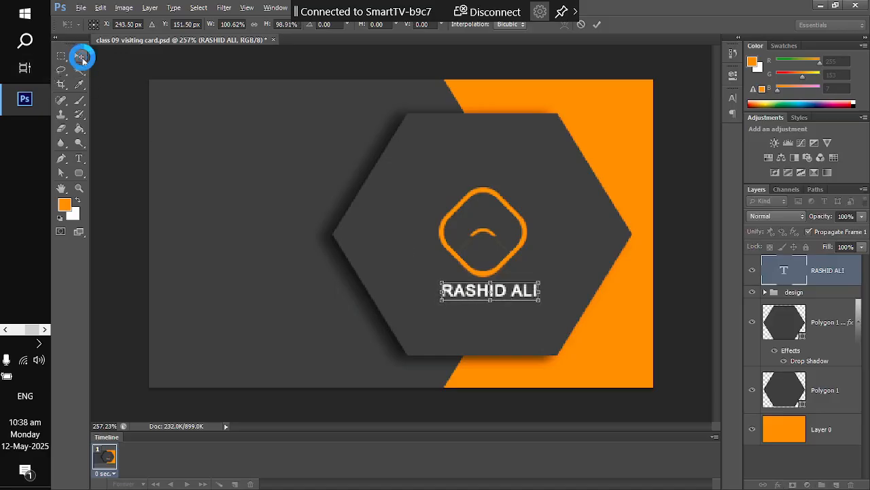
click(418, 196)
scroll(471, 241, down, 2)
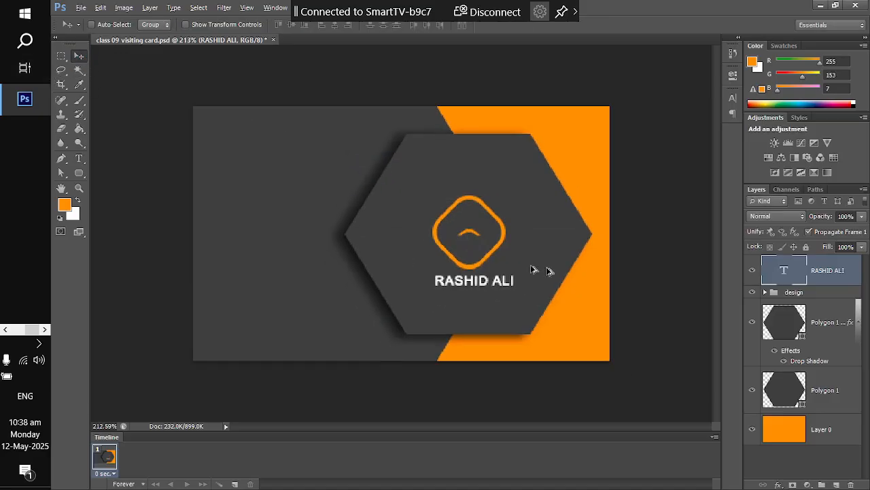
- Duplicate the name line below and change it to 'Graphics Designer' in Eras Demi ITC
drag(479, 282, 480, 309)
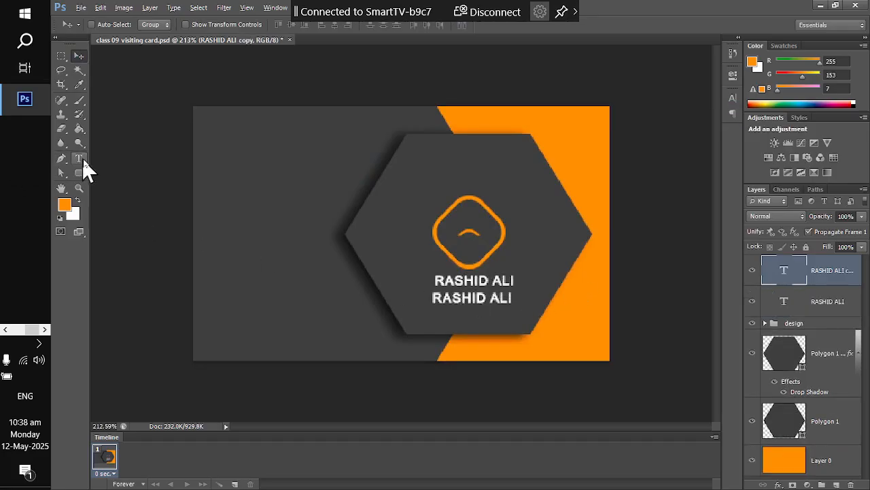
triple_click(466, 299)
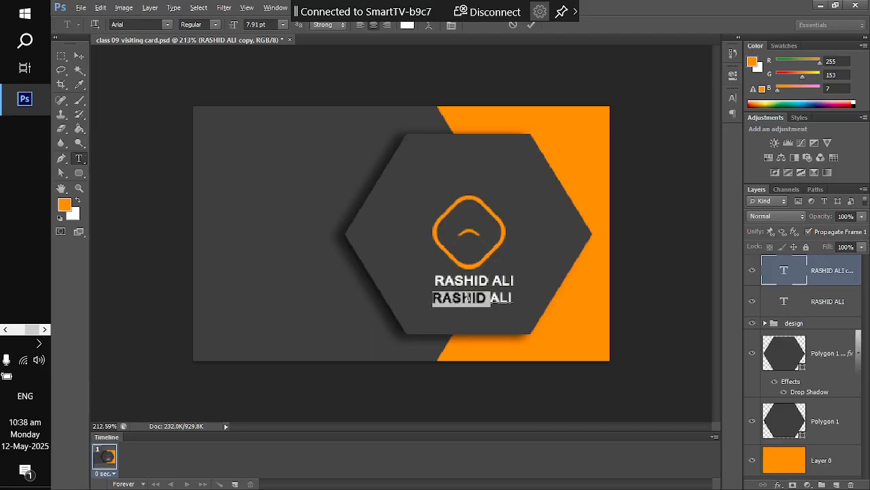
click(166, 25)
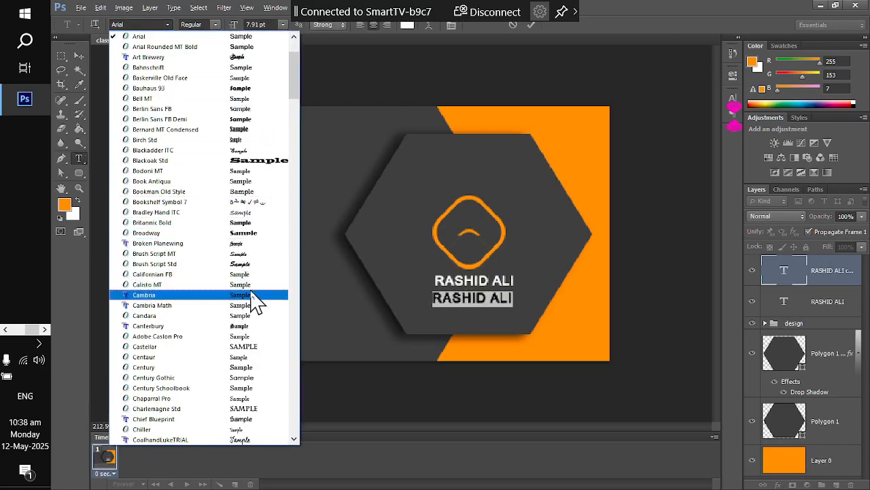
scroll(250, 304, down, 4)
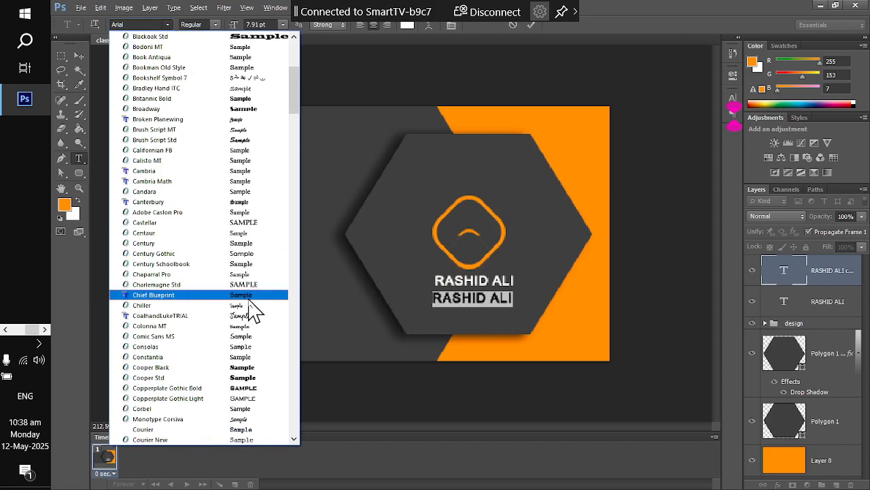
click(136, 23)
key(Up)
key(Up)
key(Up)
key(Up)
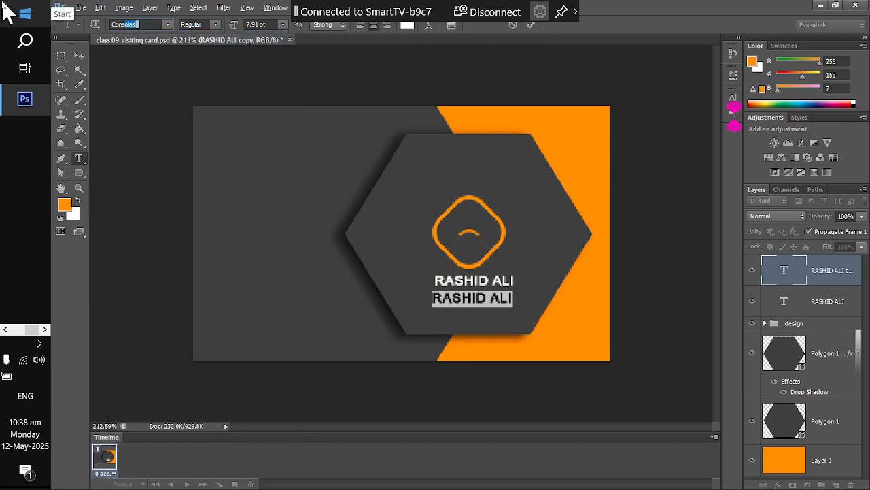
text(Cons)
key(Return)
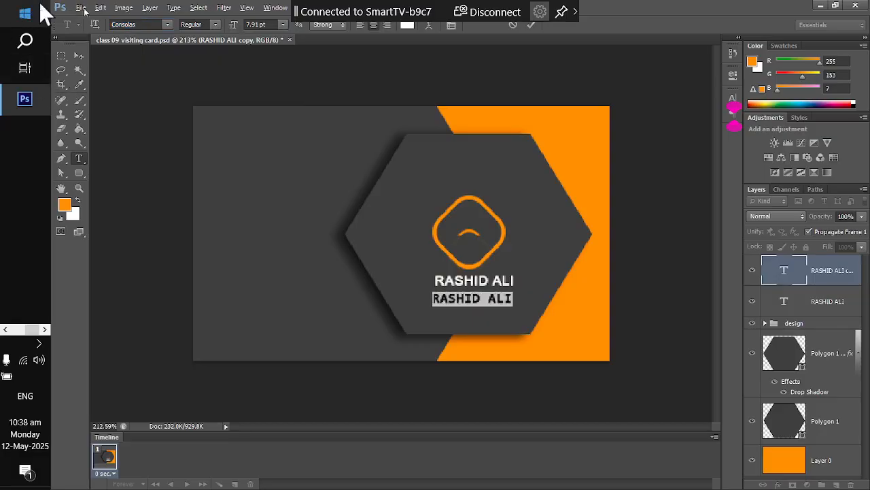
click(167, 25)
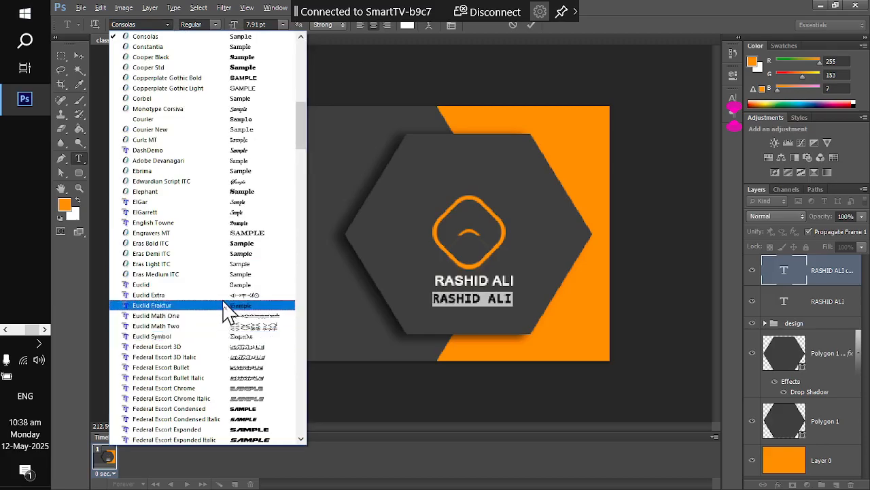
click(230, 255)
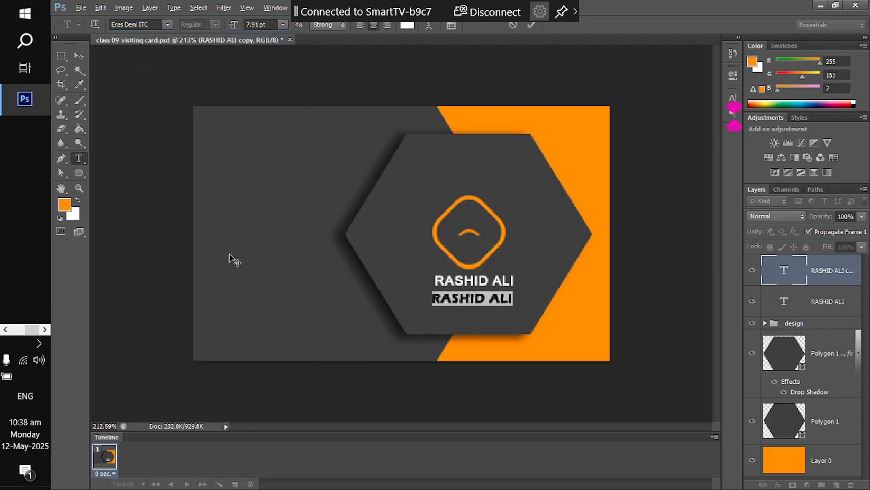
text(Grap)
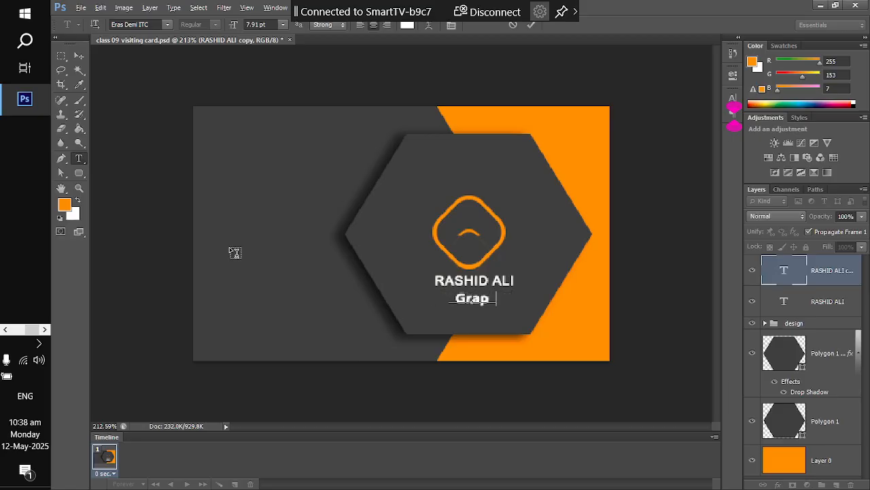
text(hics Designer)
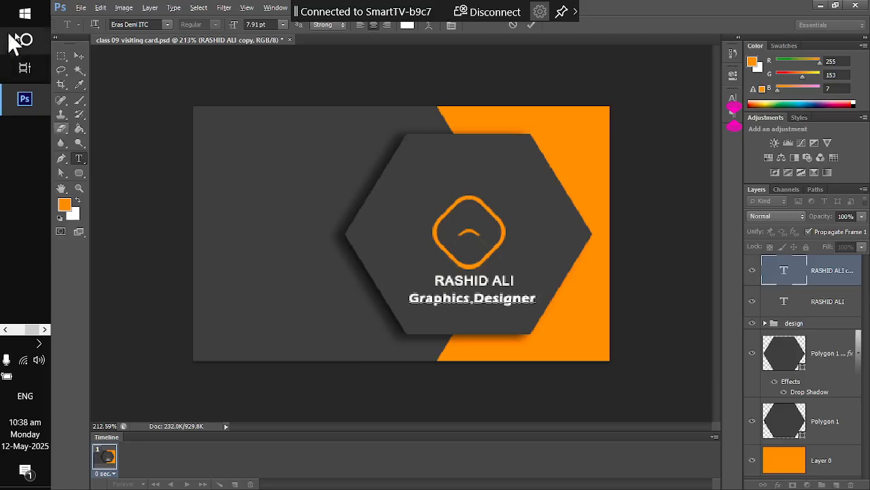
click(62, 56)
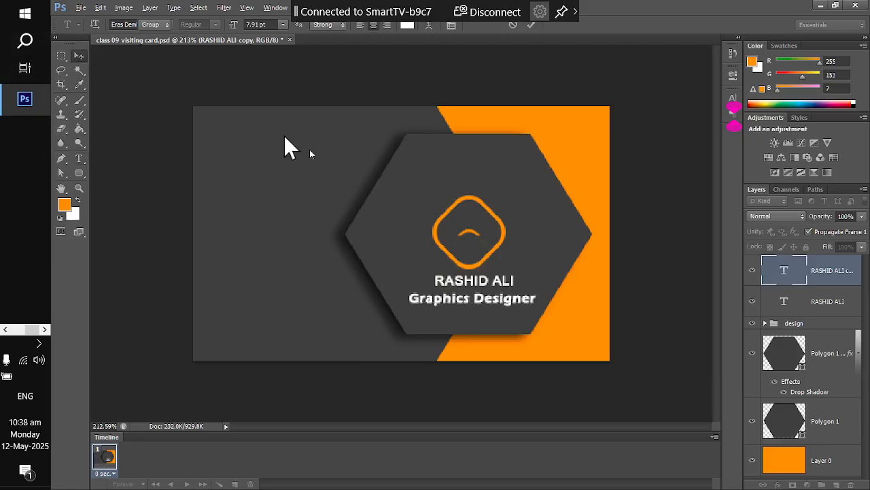
- Scale the subtitle down to about 85% and nudge the name left and down
key(ctrl+t)
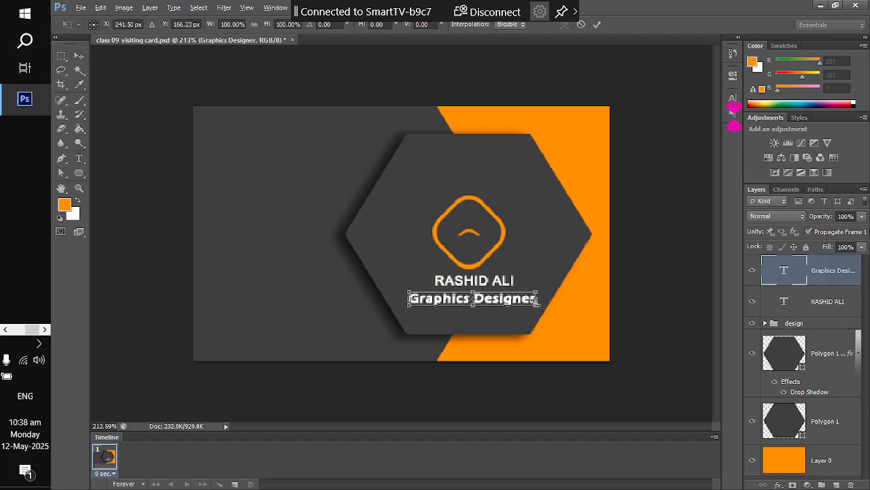
drag(538, 303, 530, 303)
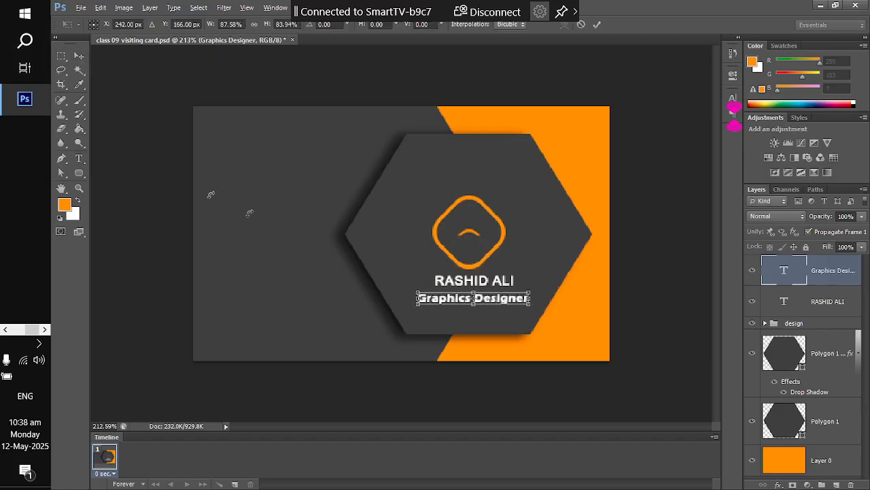
click(80, 62)
click(398, 196)
scroll(500, 285, up, 2)
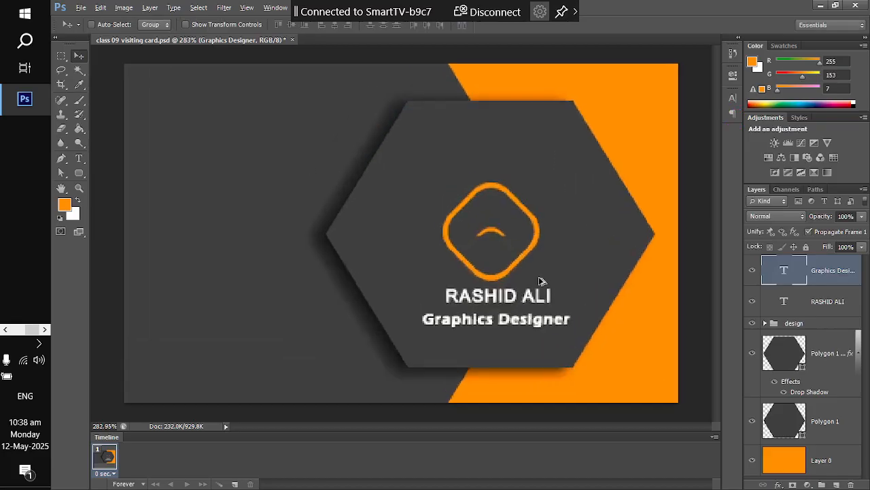
click(799, 306)
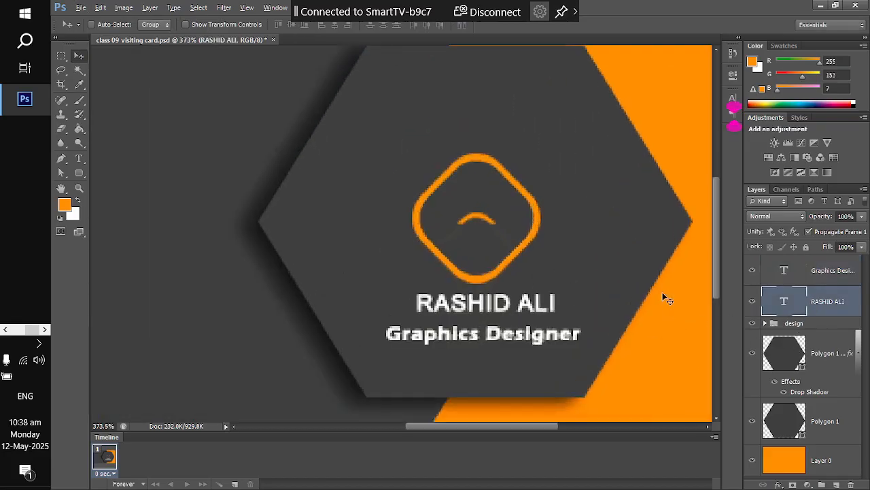
key(Down)
key(Left)
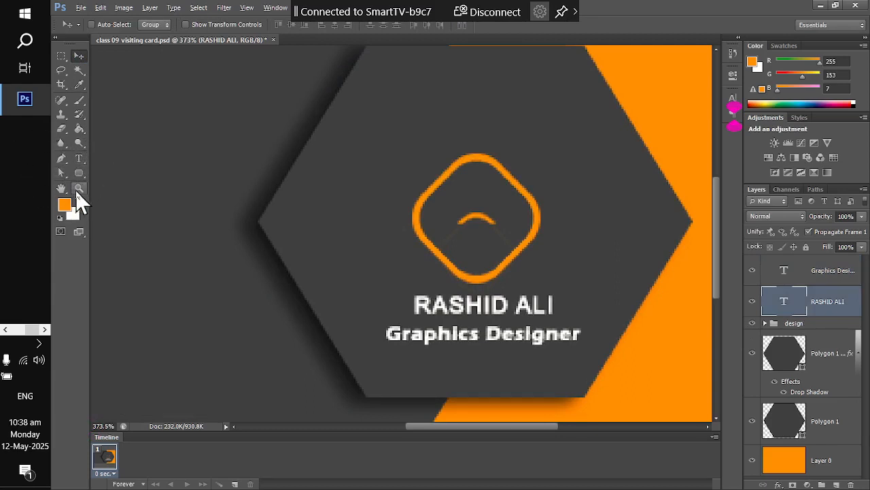
- Draw a thin orange rectangle bar under the name and nudge it into place
drag(79, 174, 108, 176)
click(111, 172)
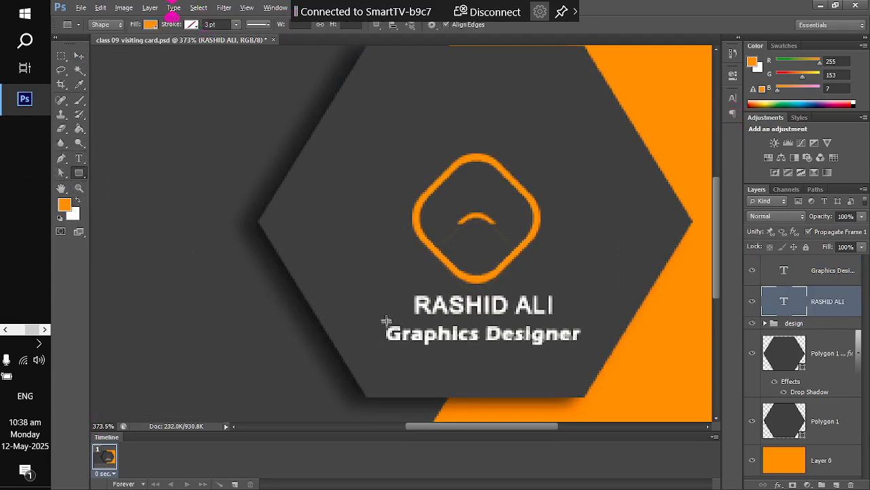
drag(381, 317, 583, 321)
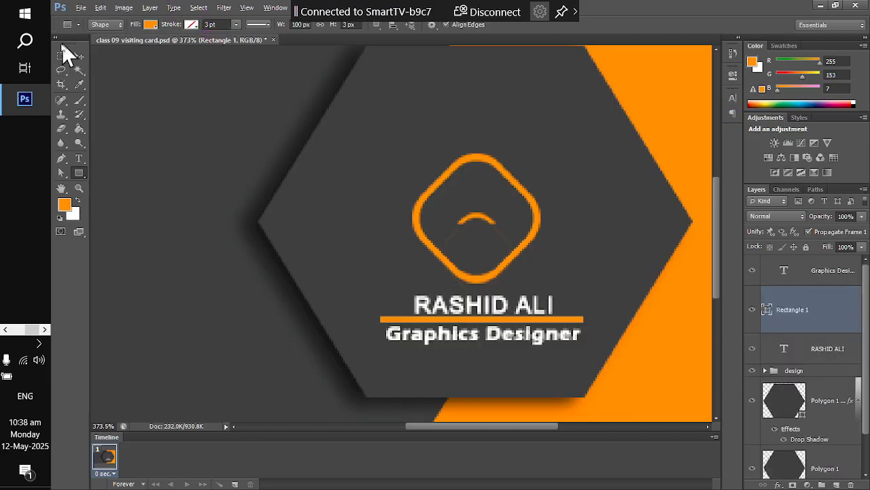
click(79, 56)
key(Right)
key(Right)
key(Up)
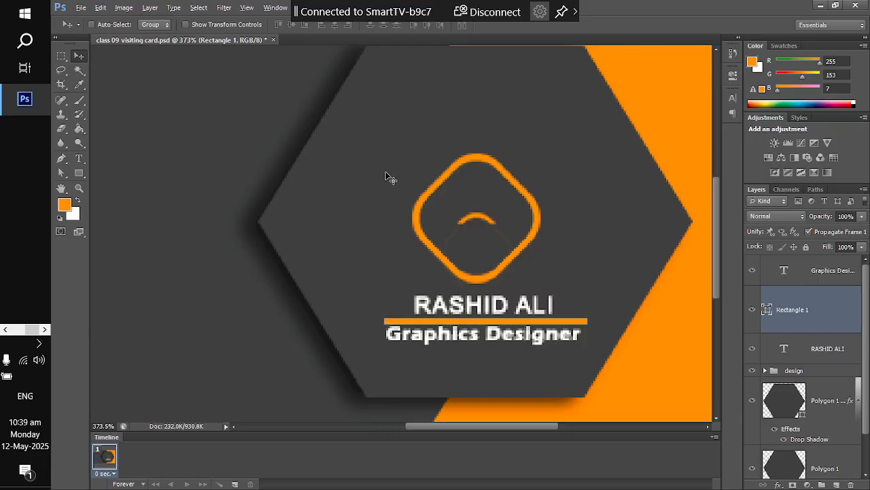
key(Left)
- Nudge the Graphics Designer subtitle down slightly below the orange bar
click(843, 272)
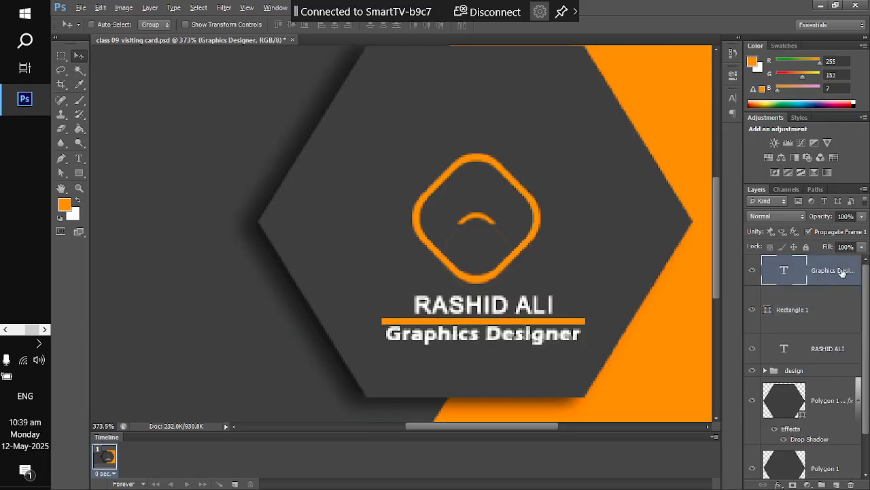
key(Down)
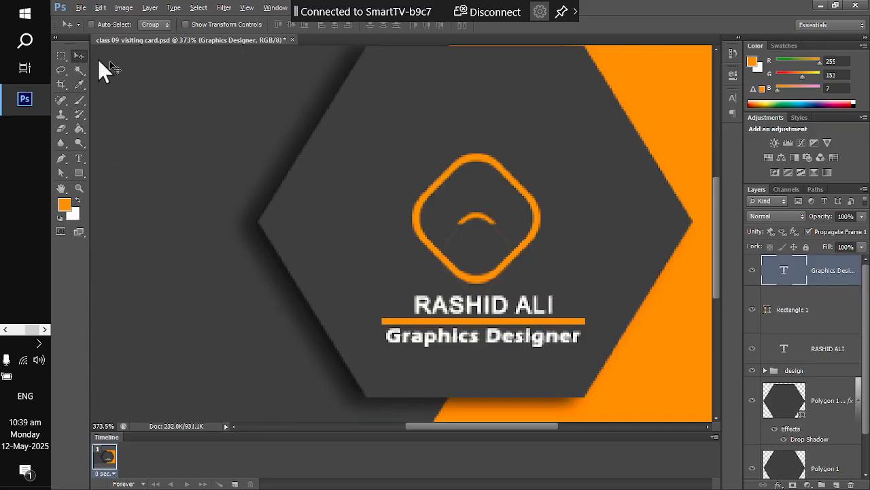
scroll(394, 192, down, 5)
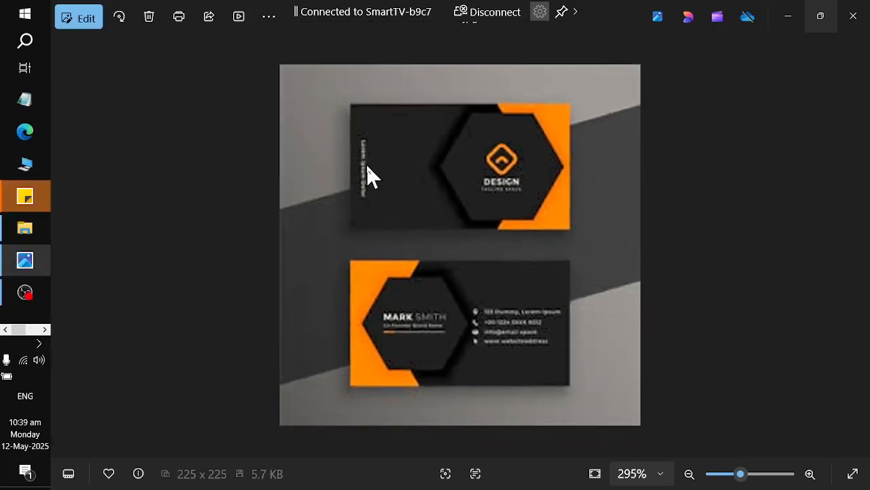
- Zoom in slightly on the reference business card image in Photos
scroll(521, 331, up, 1)
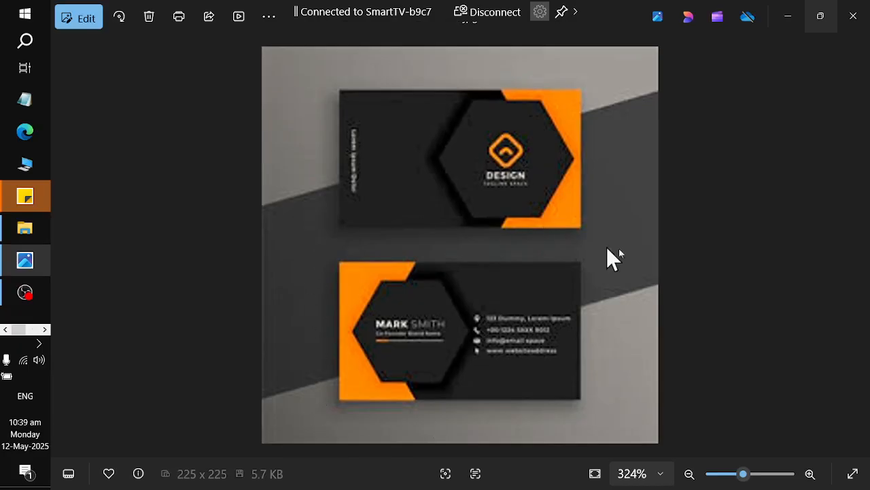